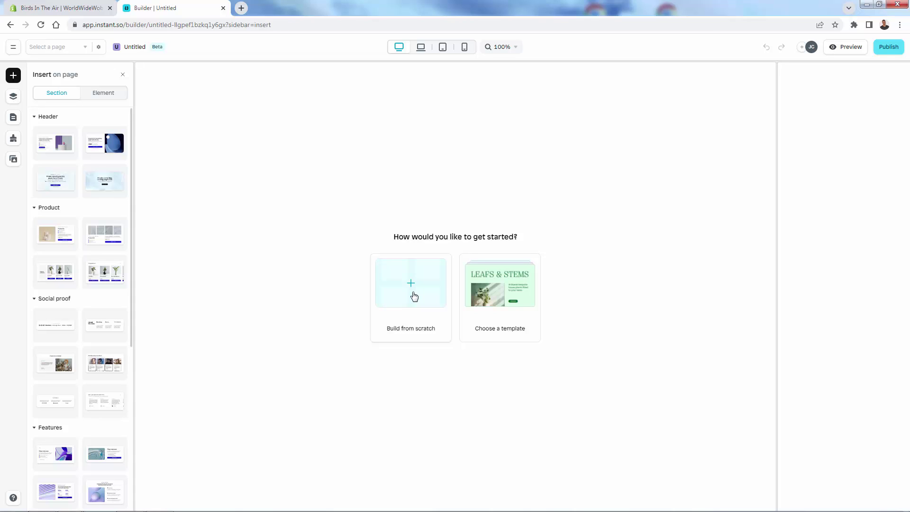
- Start the page from a template, choosing the First Light design for Fashion & Apparel
left_click(497, 298)
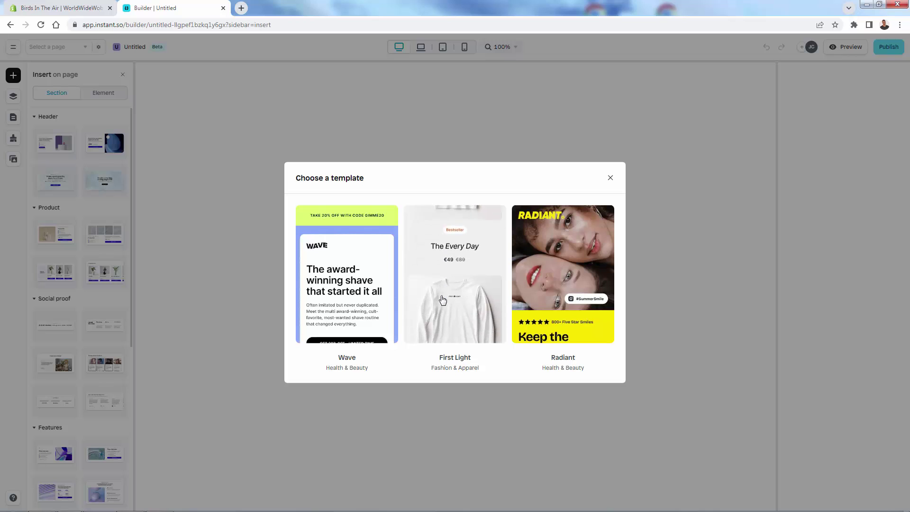
left_click(442, 300)
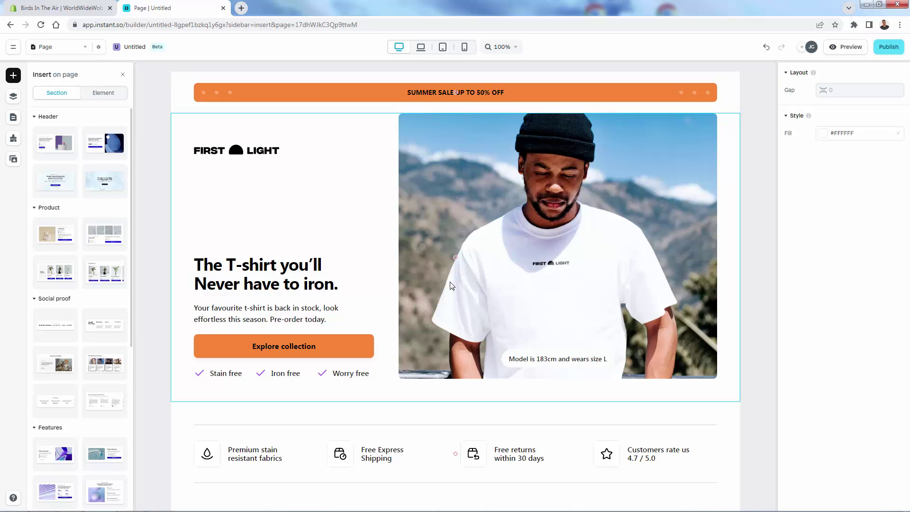
- Review the First Light template's sections from the sale banner down to the popup shop information and back up
scroll(432, 300, "down", 5)
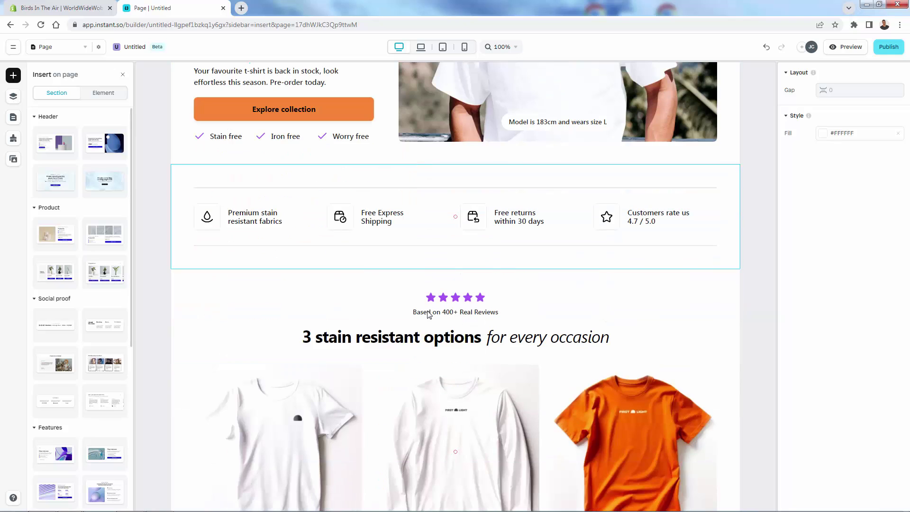
scroll(346, 289, "up", 6)
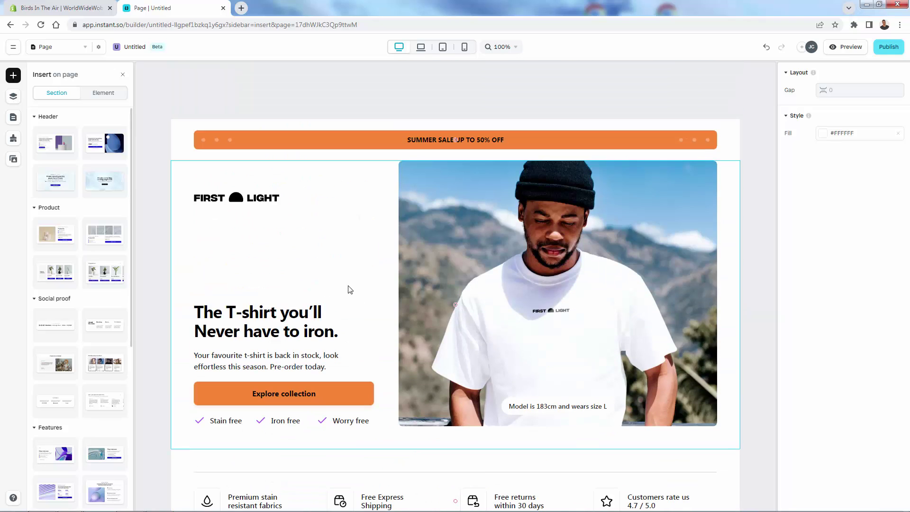
scroll(350, 289, "down", 2)
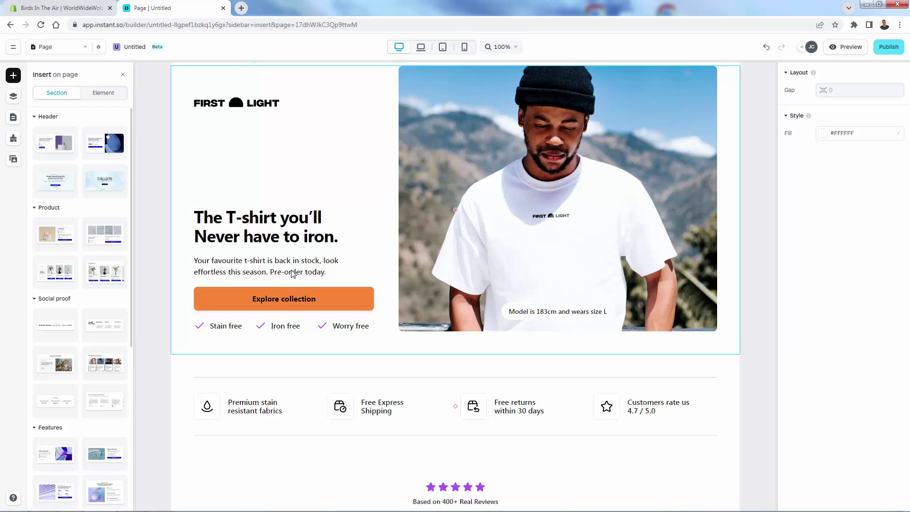
scroll(290, 305, "up", 2)
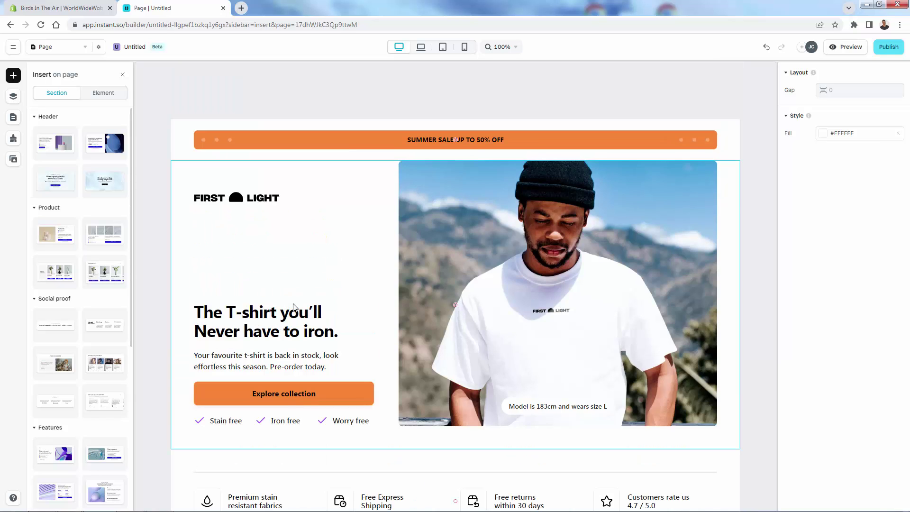
scroll(293, 306, "down", 2)
scroll(290, 311, "down", 12)
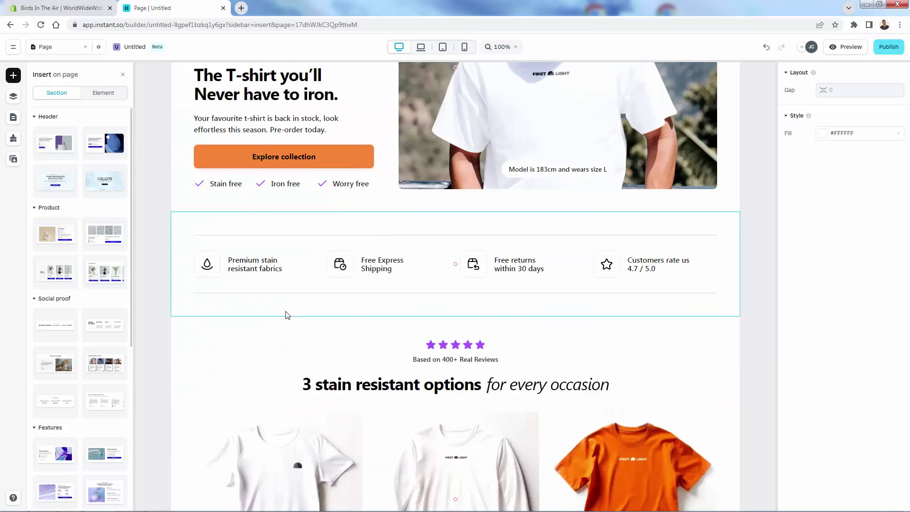
scroll(288, 315, "down", 14)
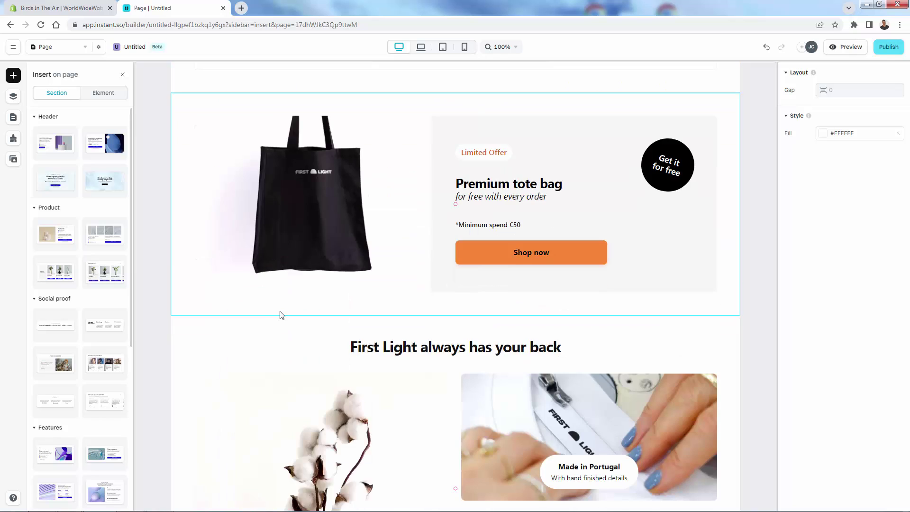
scroll(276, 326, "down", 17)
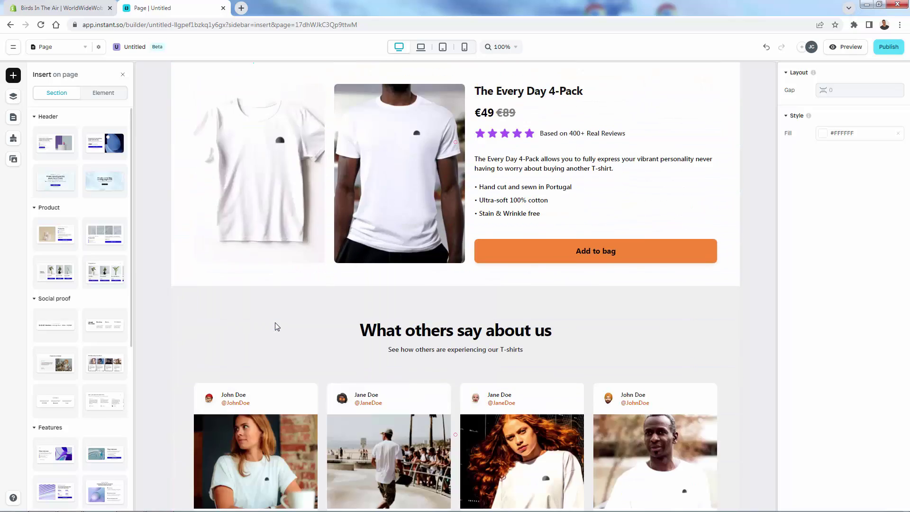
scroll(270, 321, "down", 8)
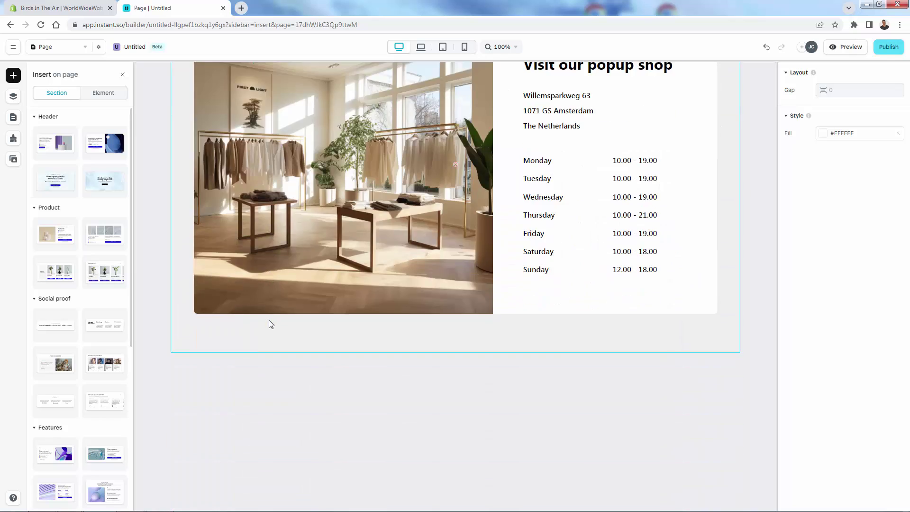
scroll(285, 398, "up", 20)
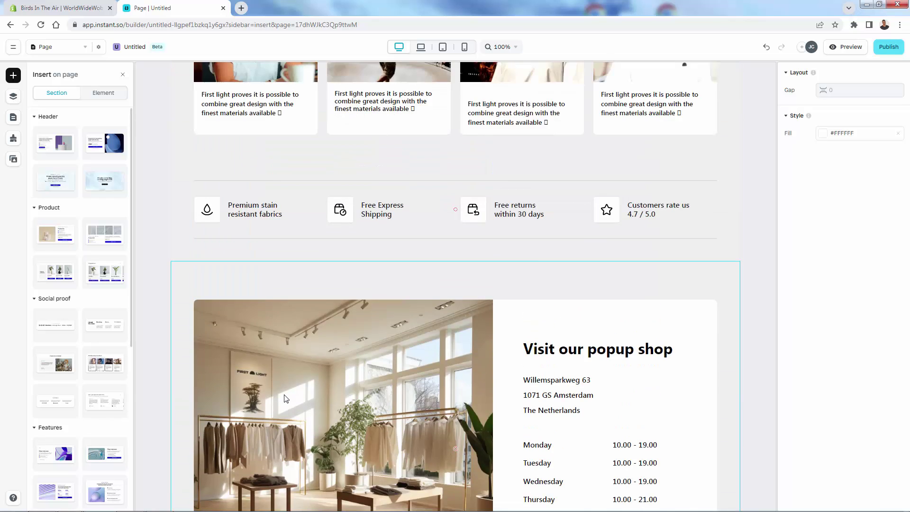
scroll(285, 397, "up", 20)
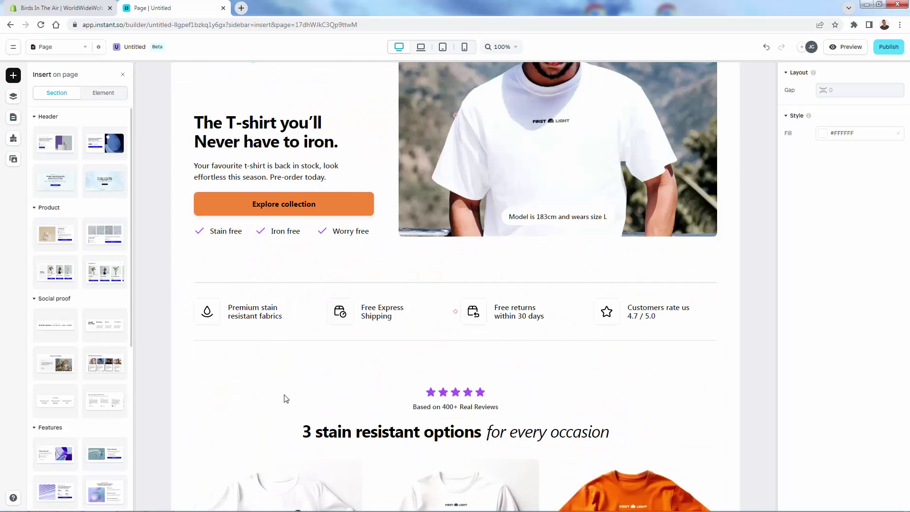
scroll(284, 397, "down", 7)
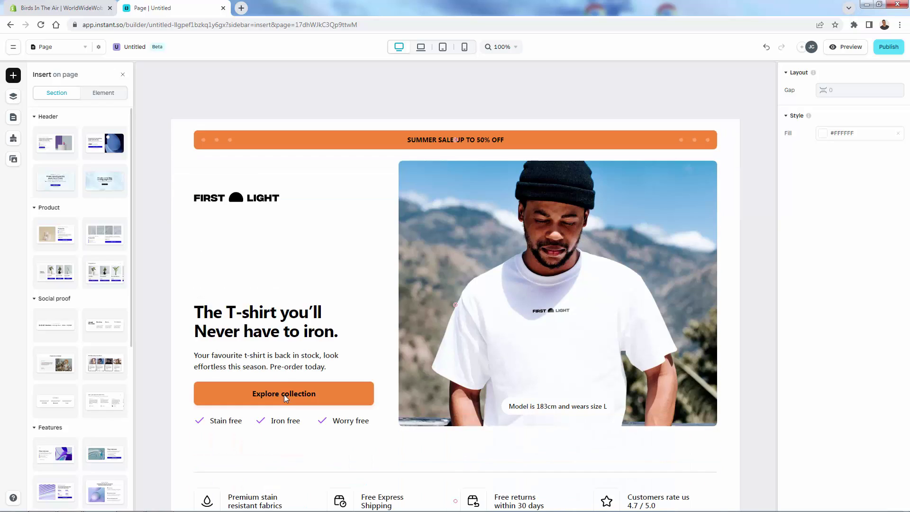
- Replace the sale text in the orange Banner section with "WHATEVER YOU WANT"
left_click(327, 137)
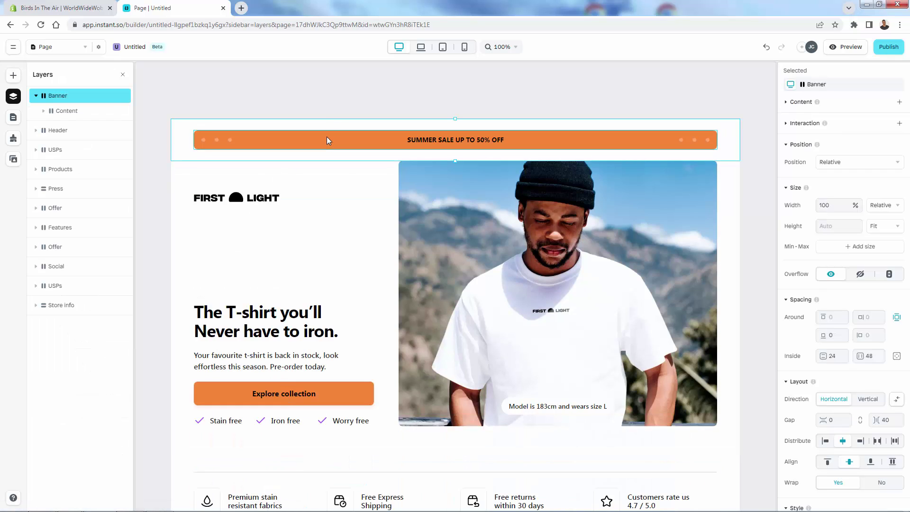
left_click(45, 115)
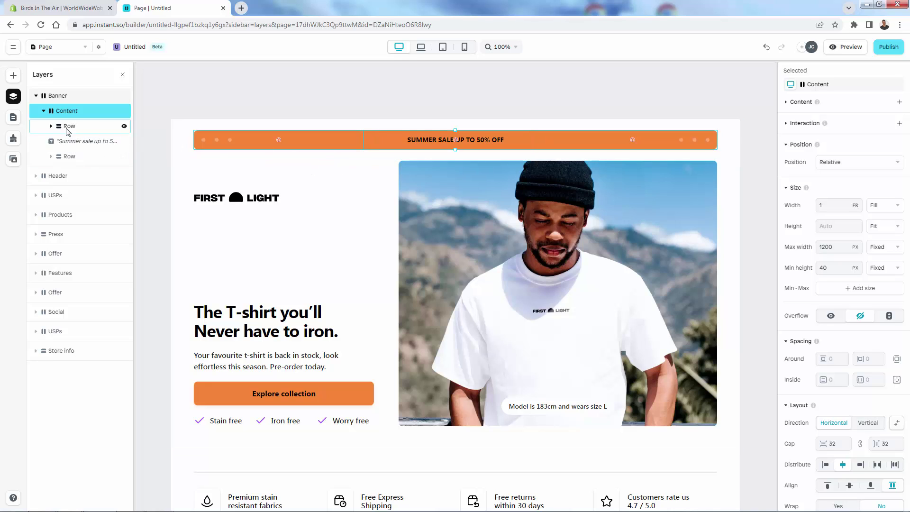
left_click(73, 143)
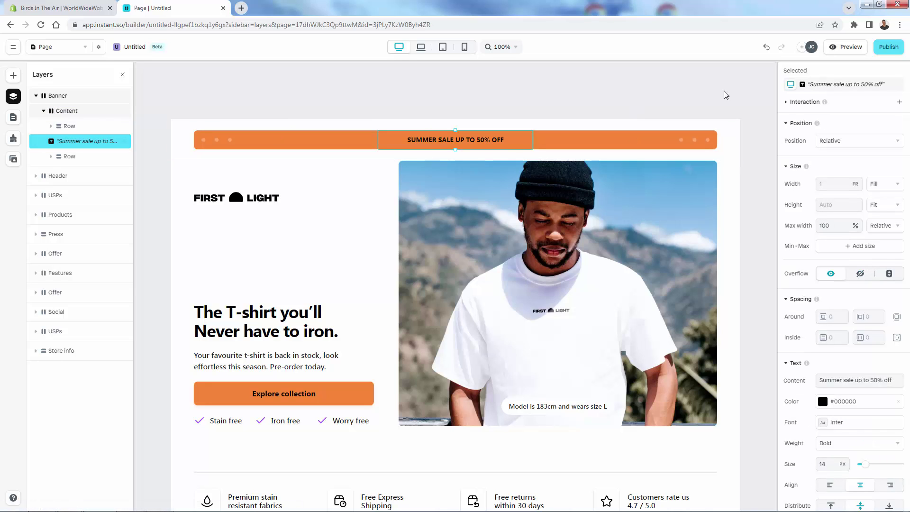
triple_click(849, 86)
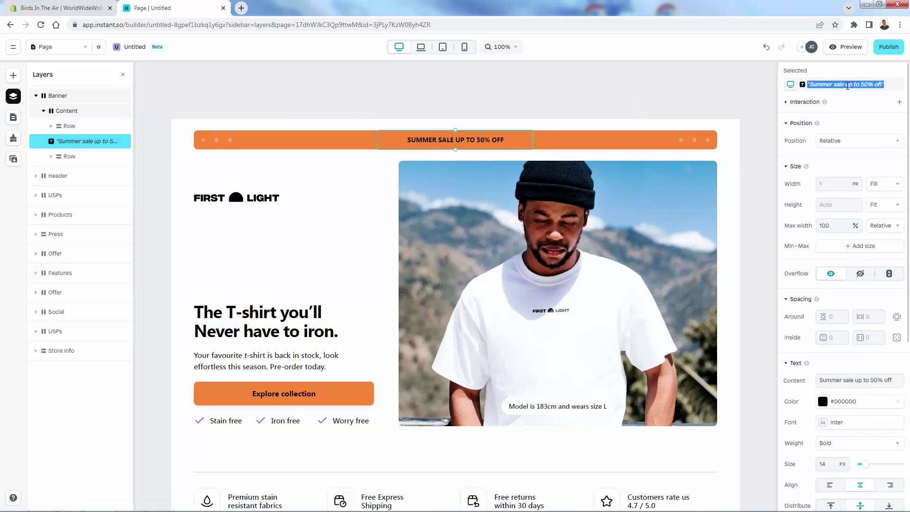
triple_click(846, 380)
type("WHATEVER YOU WANT")
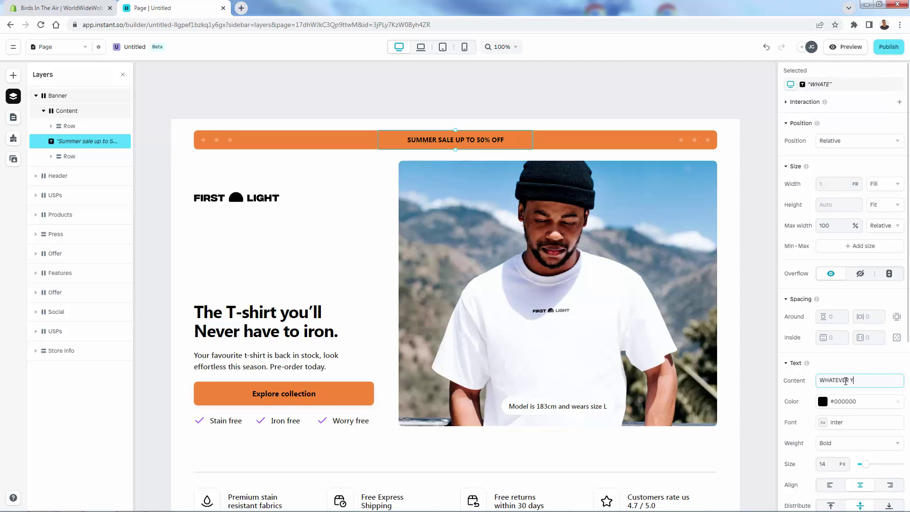
left_click(284, 176)
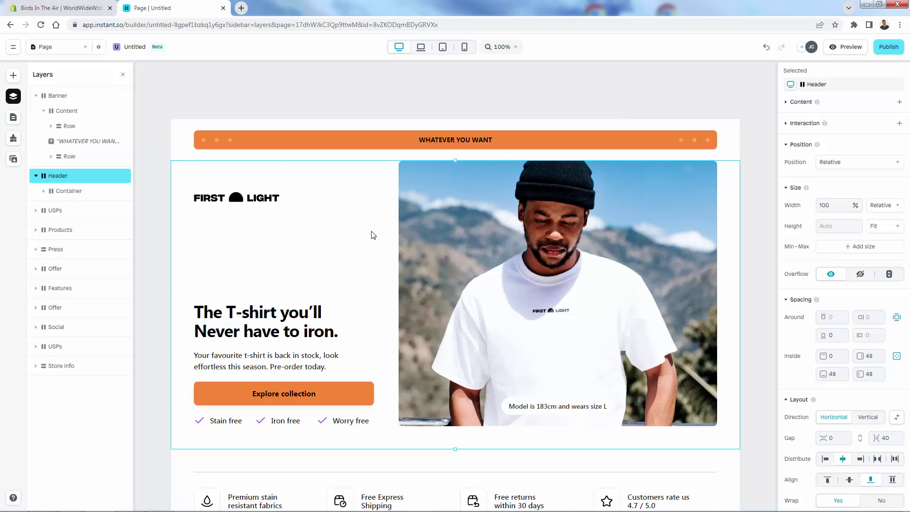
- Examine the sections below the banner and the settings of the Header's container, image container and model caption text
scroll(247, 266, "down", 13)
scroll(247, 267, "down", 8)
scroll(312, 385, "up", 10)
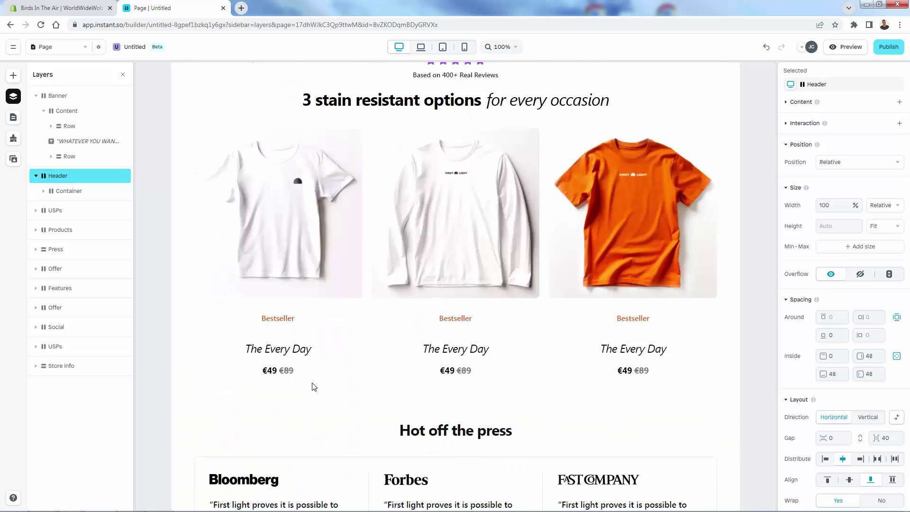
scroll(312, 387, "up", 15)
scroll(316, 375, "down", 5)
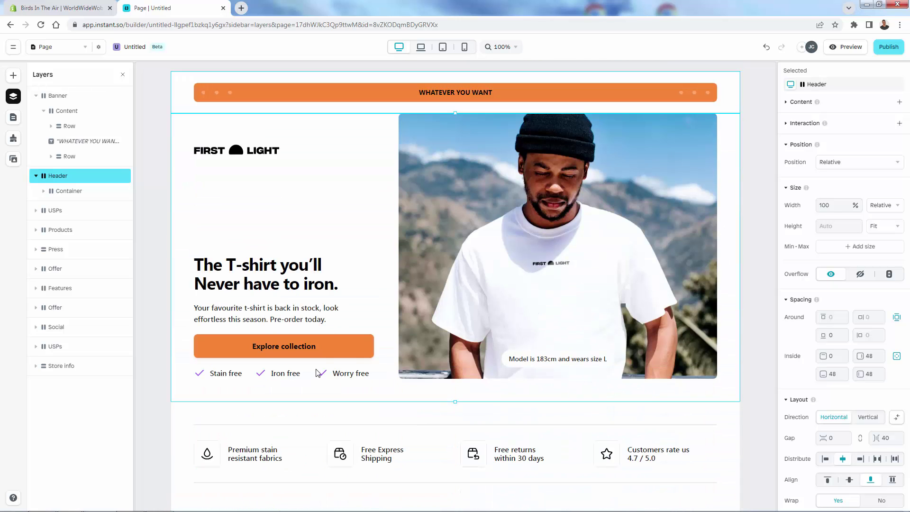
left_click(488, 319)
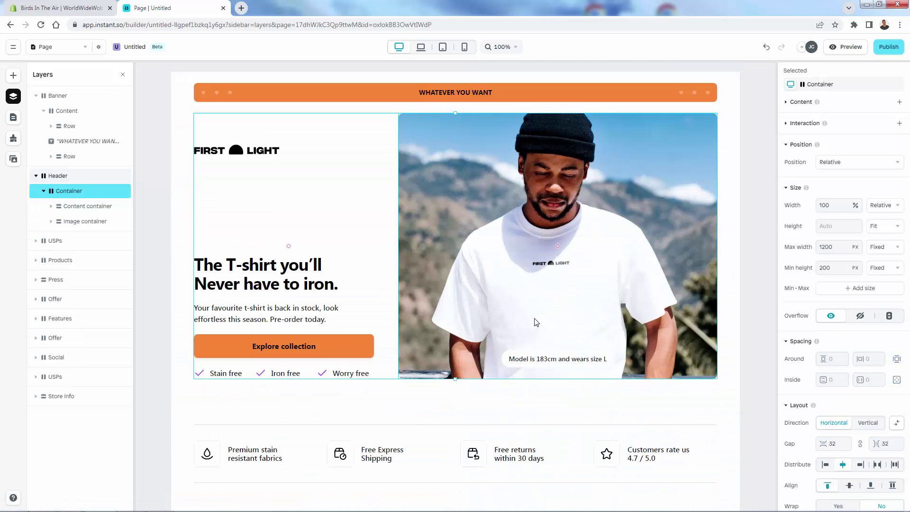
scroll(840, 235, "down", 3)
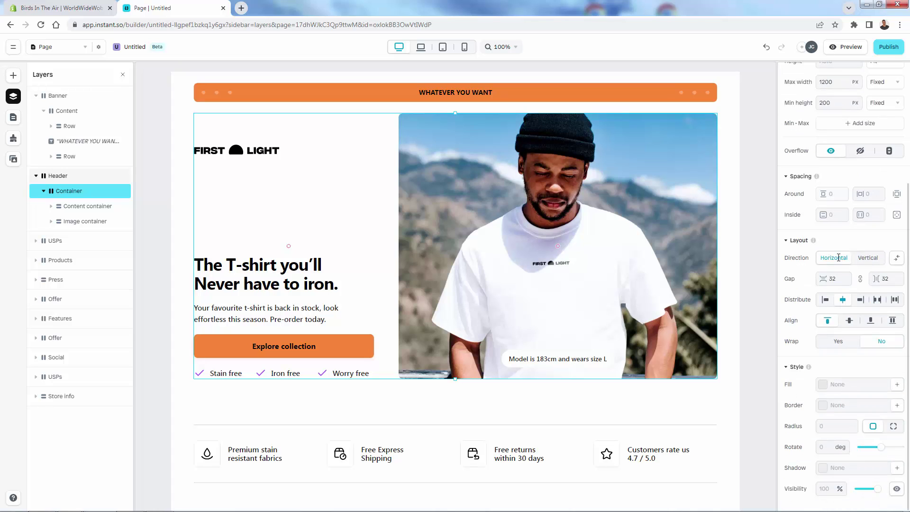
left_click(97, 221)
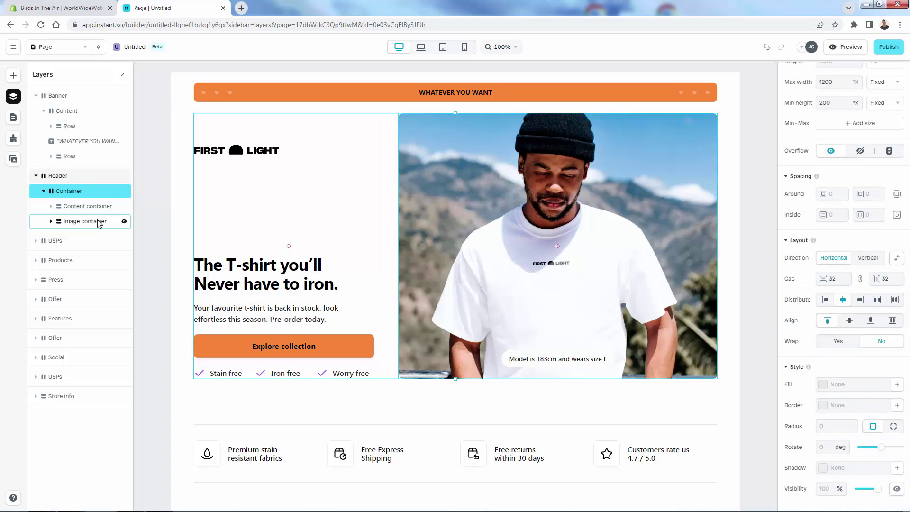
left_click(78, 237)
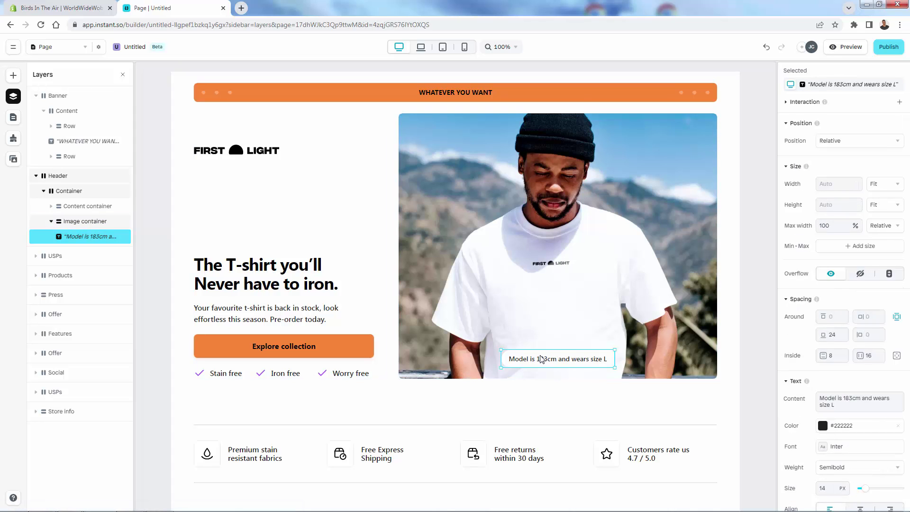
left_click(93, 223)
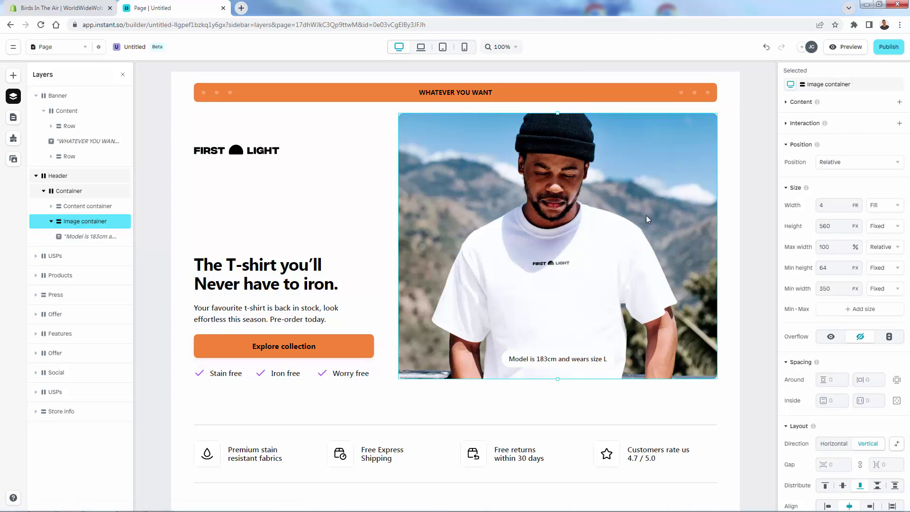
scroll(800, 260, "down", 4)
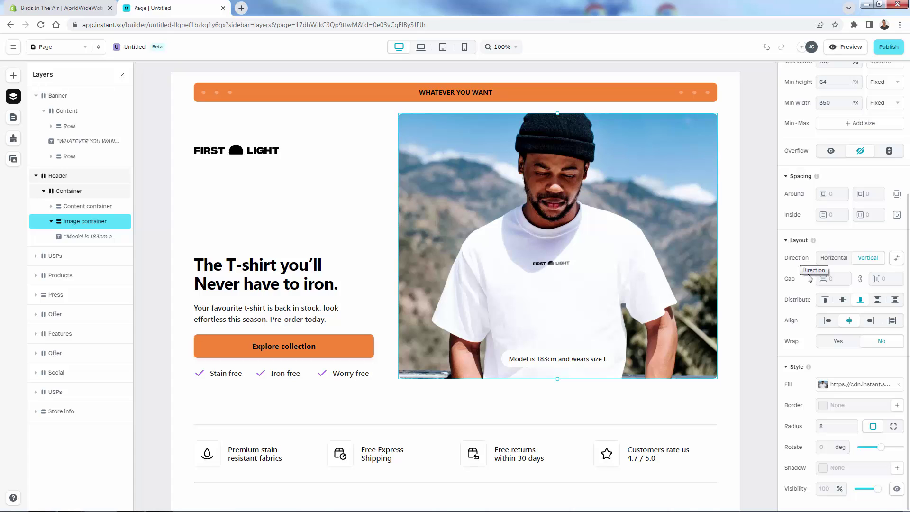
scroll(812, 281, "up", 4)
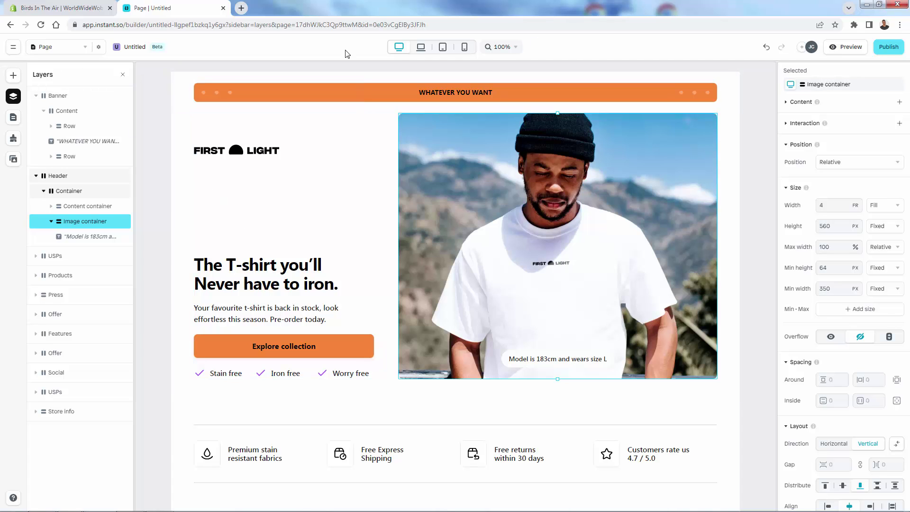
- Undo the banner text change and the template insertion to return to an empty page
left_click(766, 47)
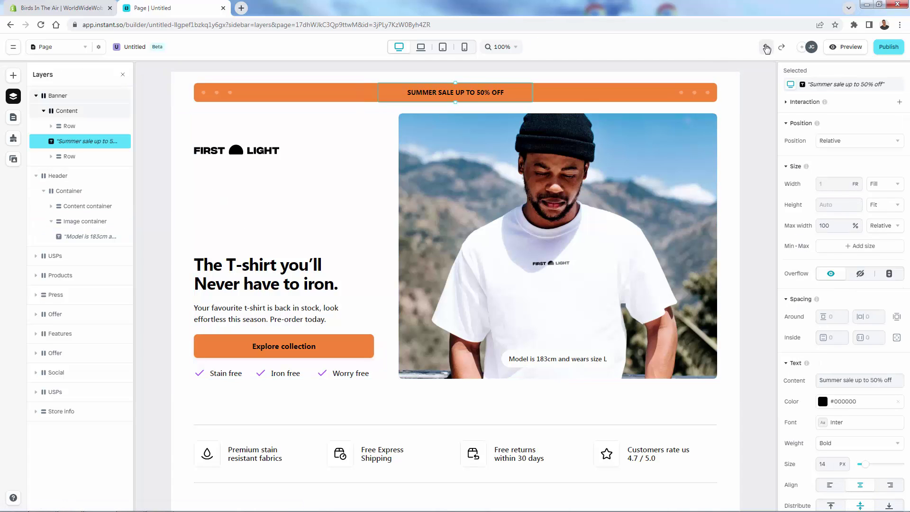
left_click(767, 49)
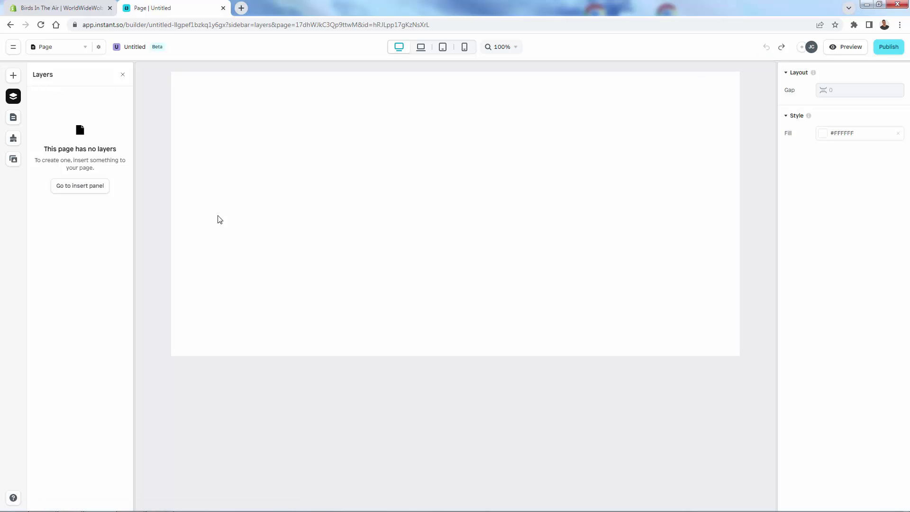
- Compare the predesigned Header sections and insert the one with the dark blue abstract image on the empty page
left_click(77, 186)
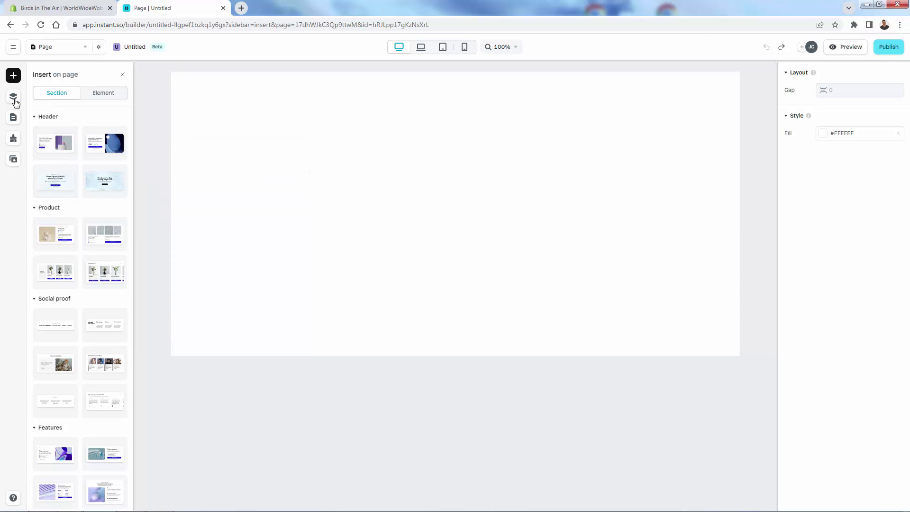
mouse_move(53, 143)
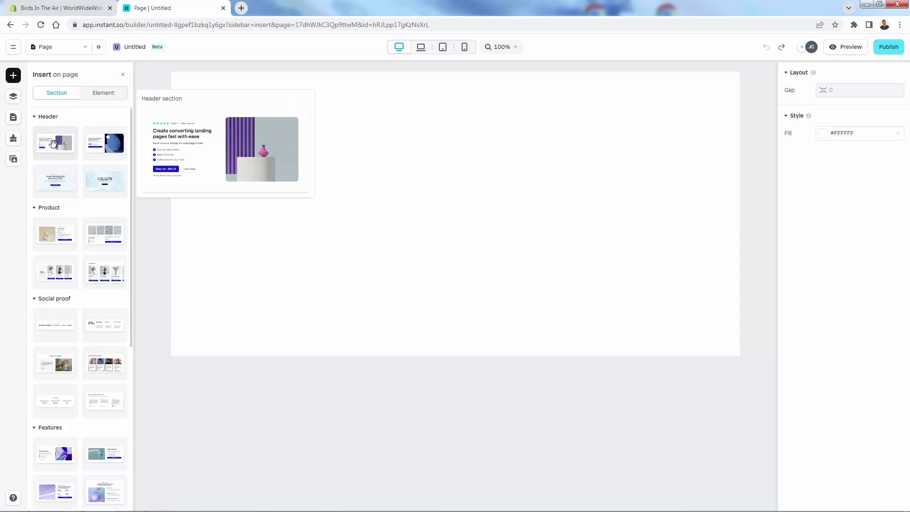
mouse_move(59, 195)
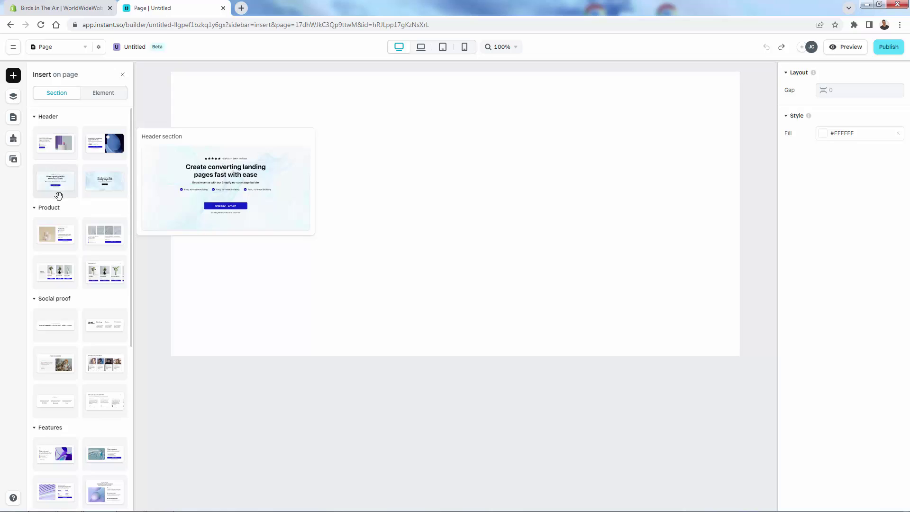
scroll(268, 183, "down", 1)
scroll(259, 170, "up", 4)
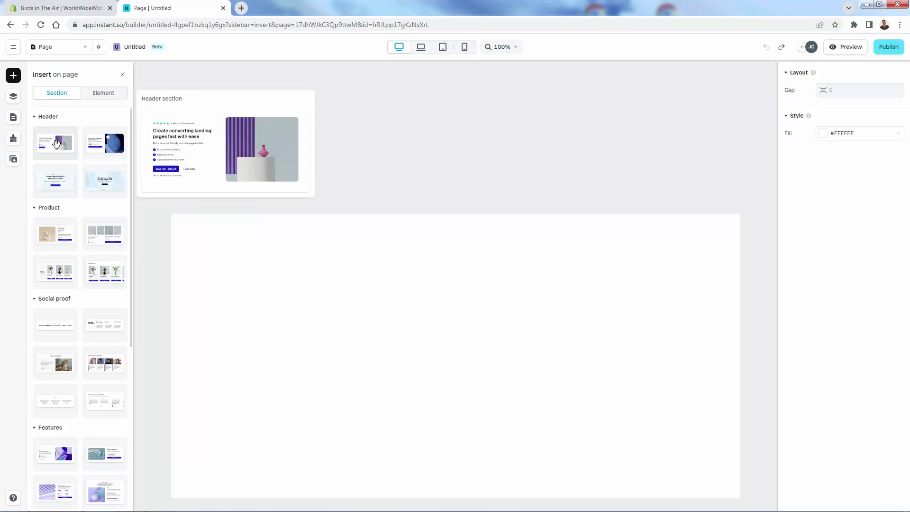
mouse_move(101, 149)
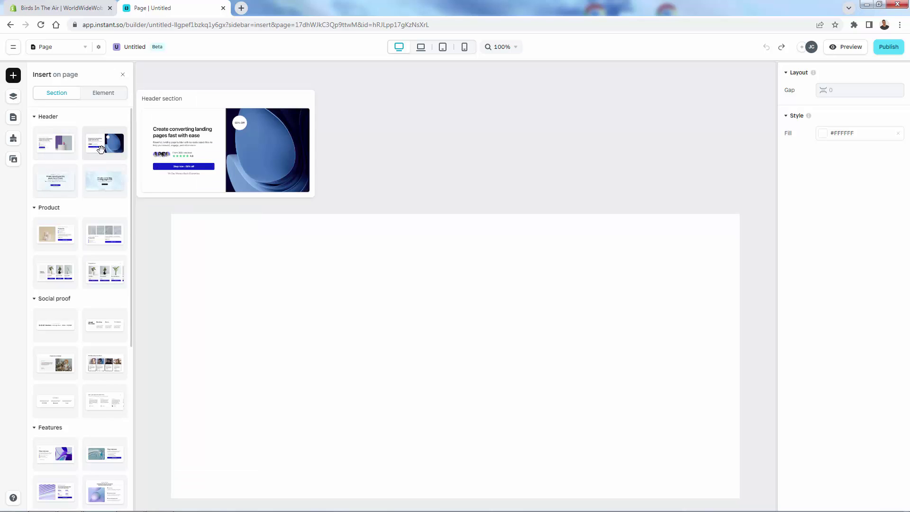
left_click(111, 140)
left_click_drag(110, 139, 342, 163)
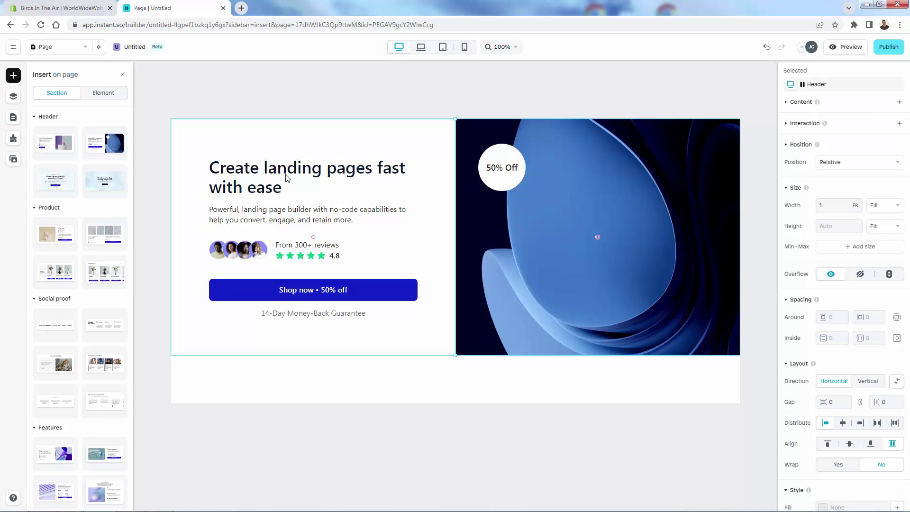
- Undo the insertion of the Header section
mouse_move(54, 239)
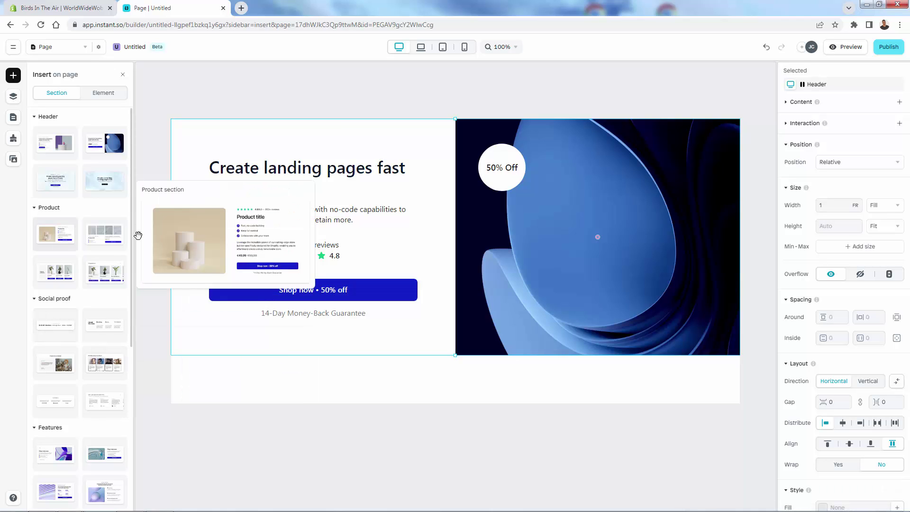
left_click(313, 342)
left_click(759, 95)
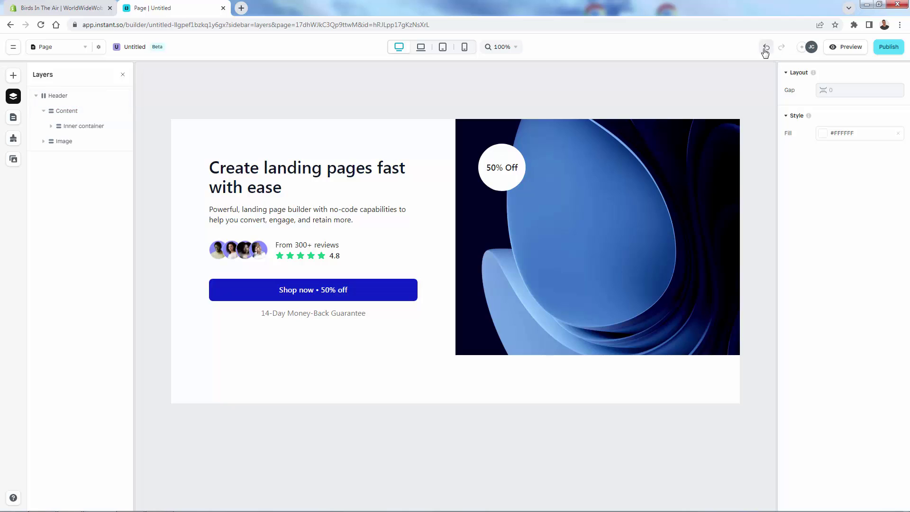
left_click(766, 49)
- Insert the Product section with a single large image beside the product details on the empty page
left_click(71, 186)
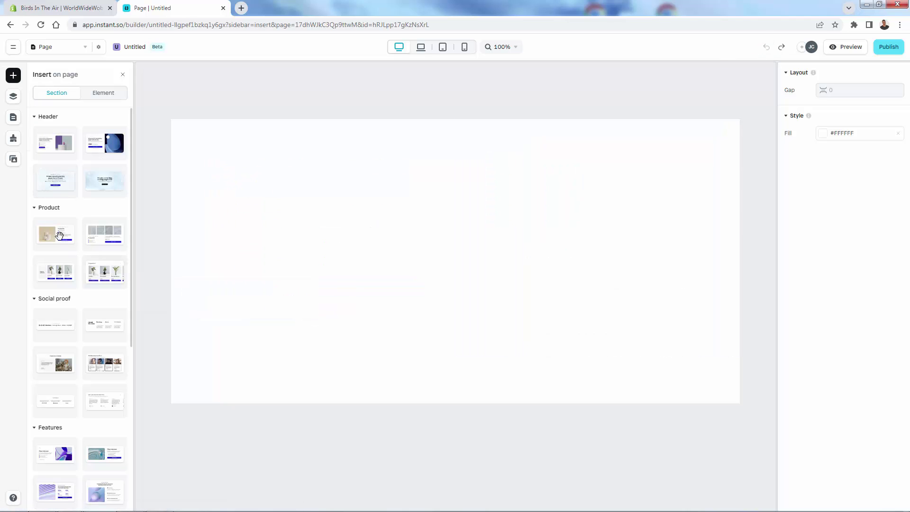
mouse_move(63, 237)
left_click_drag(64, 238, 326, 283)
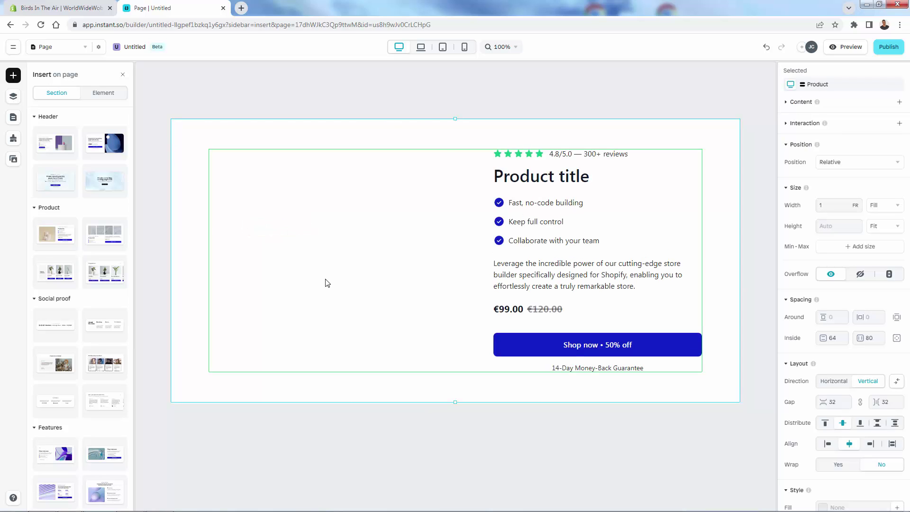
- Examine the Product section's container and image settings, and toggle the visibility of the Reviews layer in its Content
left_click(522, 194)
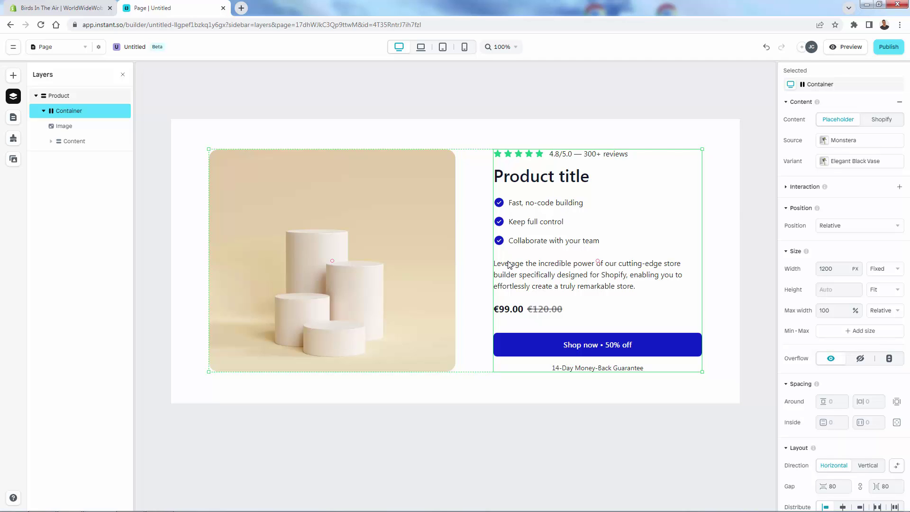
left_click(64, 125)
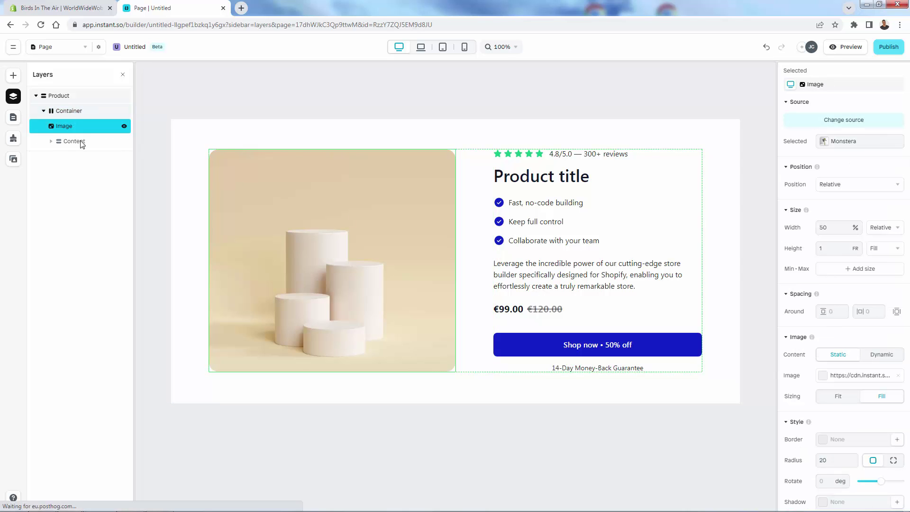
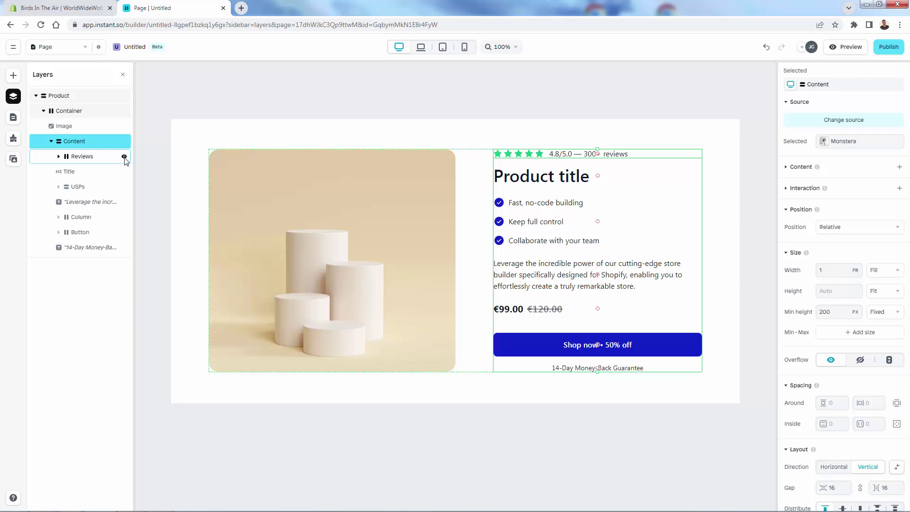
left_click(124, 157)
left_click(124, 157)
left_click(124, 157)
left_click(124, 157)
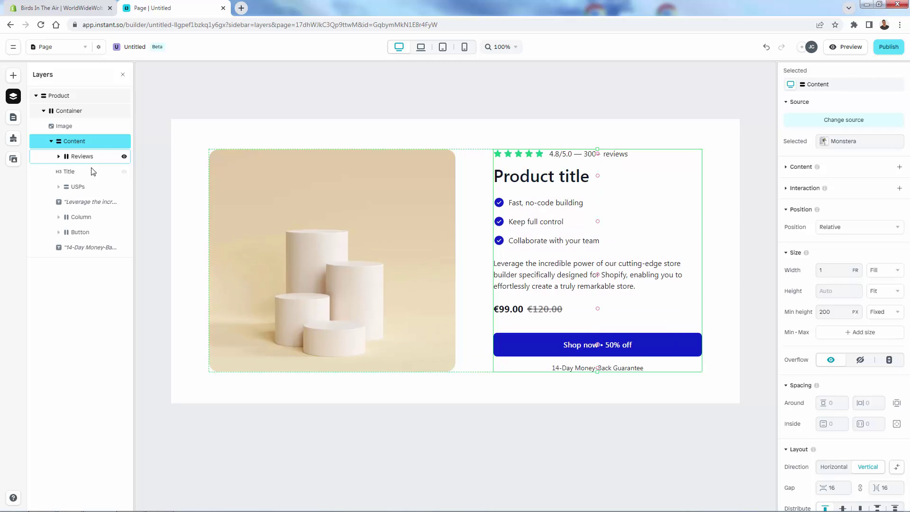
- Inspect the Title, USPs and Image layers of the Product section, and collapse its layer tree
left_click(90, 173)
left_click(81, 187)
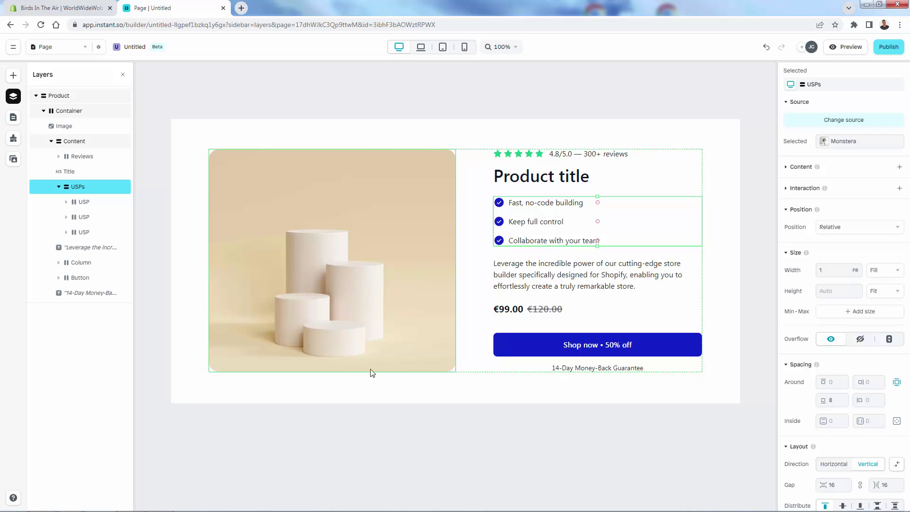
left_click(397, 271)
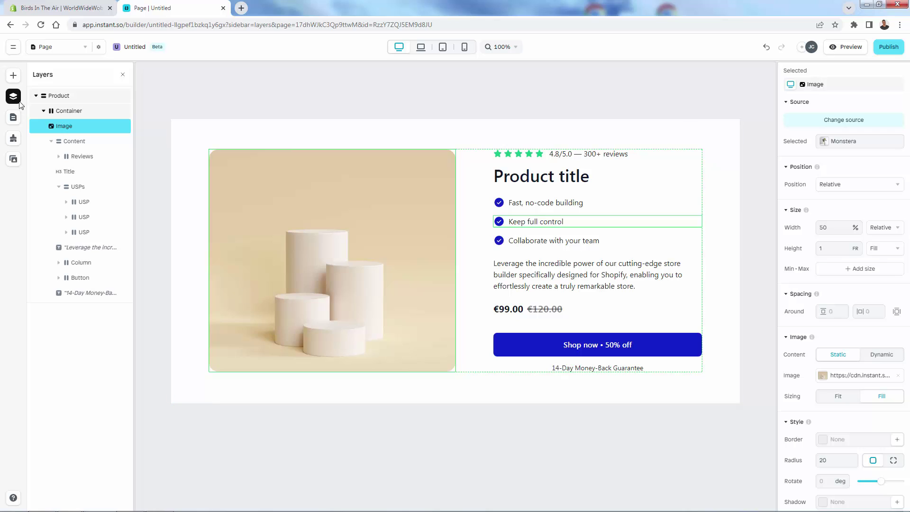
left_click(36, 96)
left_click(37, 97)
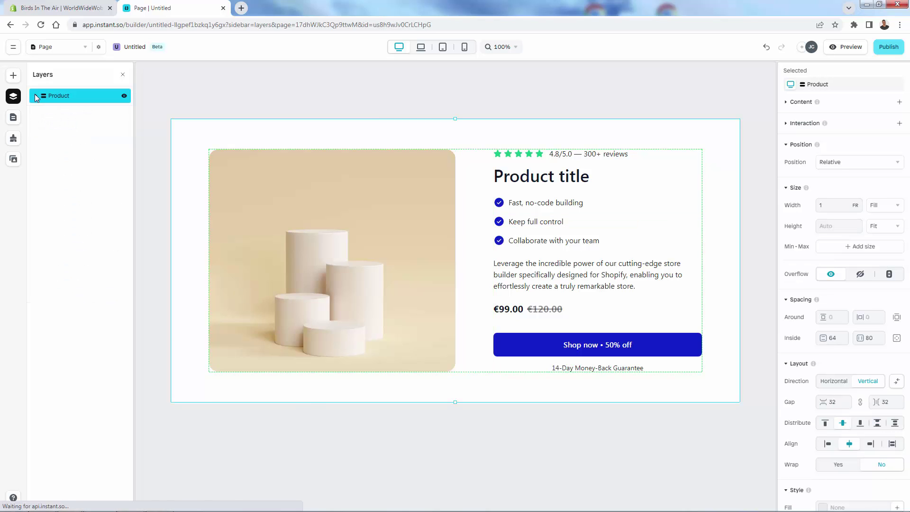
- Review the individual elements available for insertion, including the button and product variants
left_click(13, 76)
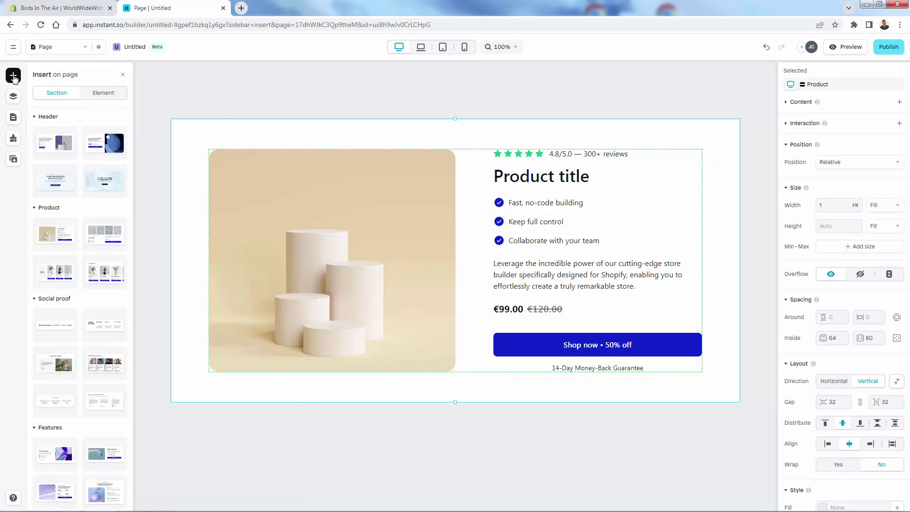
left_click(108, 95)
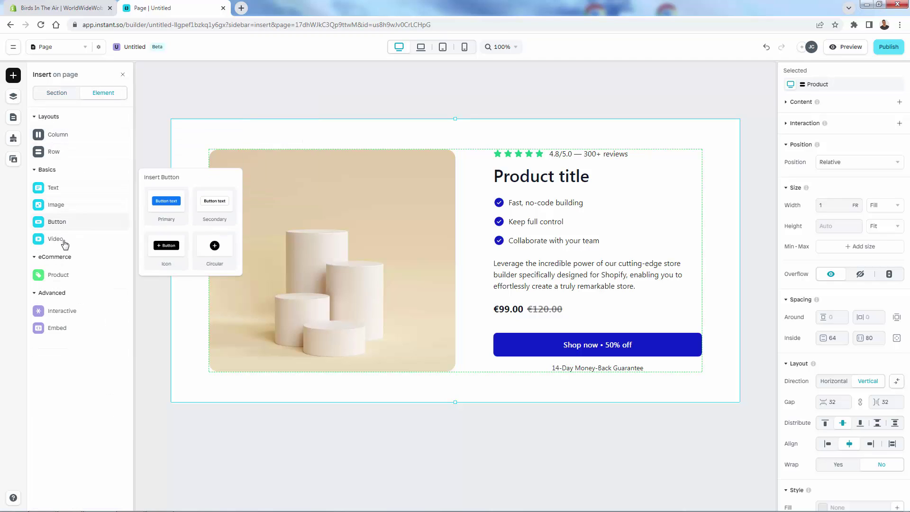
mouse_move(70, 280)
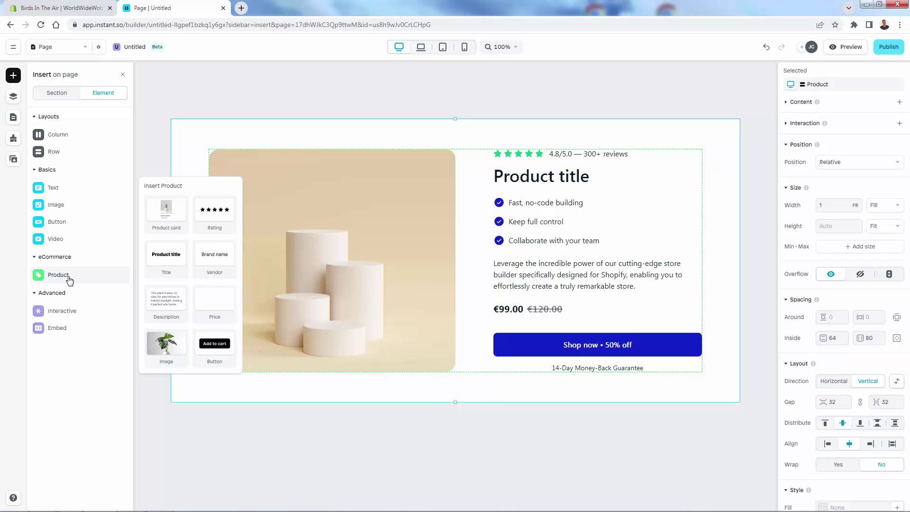
- Insert the Social proof section with the press logos below the Product section
left_click(54, 94)
scroll(97, 209, "down", 1)
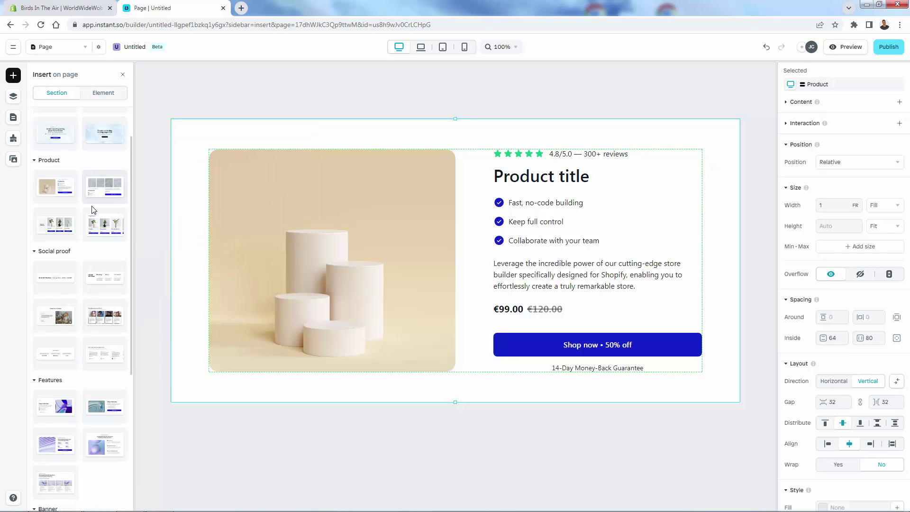
scroll(93, 210, "up", 1)
mouse_move(74, 324)
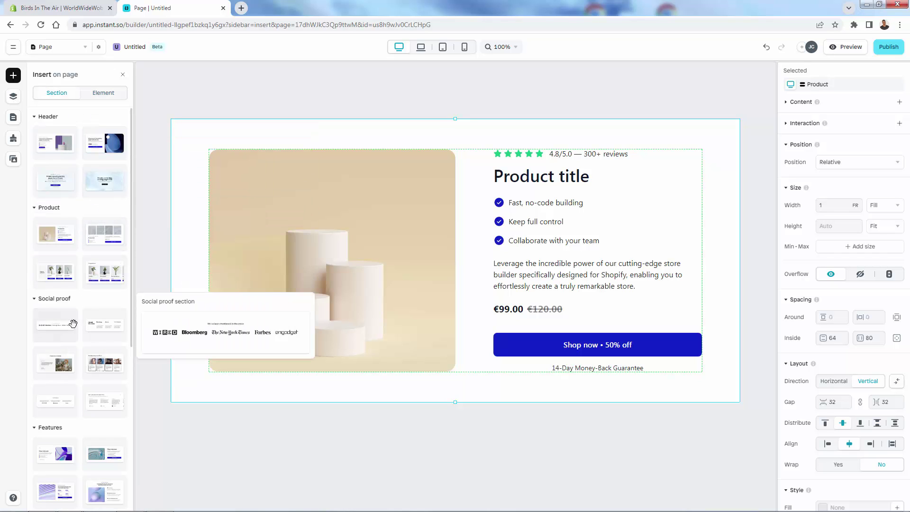
left_click_drag(67, 324, 369, 418)
scroll(275, 337, "down", 1)
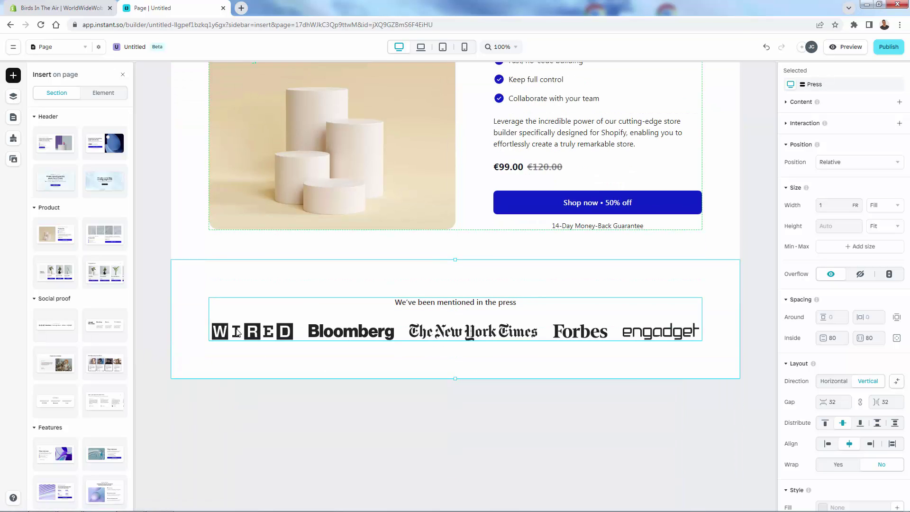
- Insert the Social proof section with four customer review photo cards below the press logos, and review the assembled page
mouse_move(104, 368)
left_click_drag(103, 369, 373, 386)
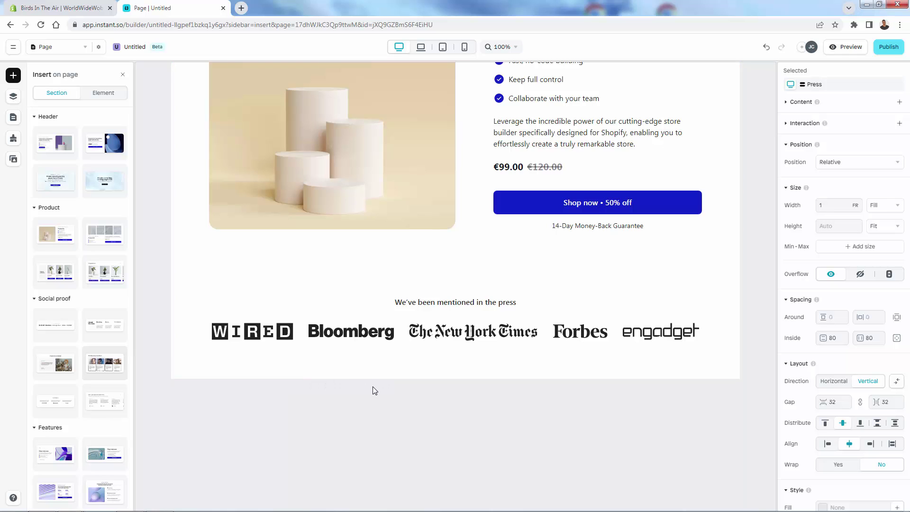
scroll(357, 291, "down", 1)
scroll(357, 289, "up", 4)
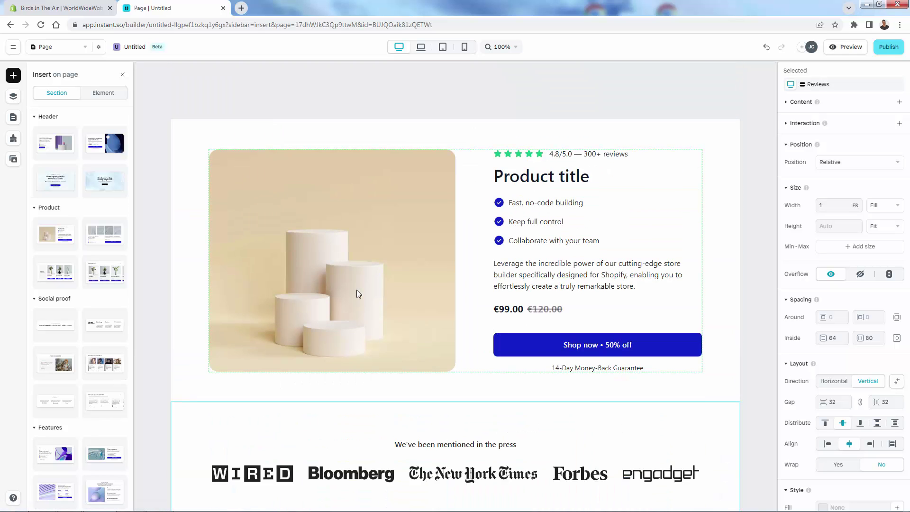
scroll(346, 246, "down", 5)
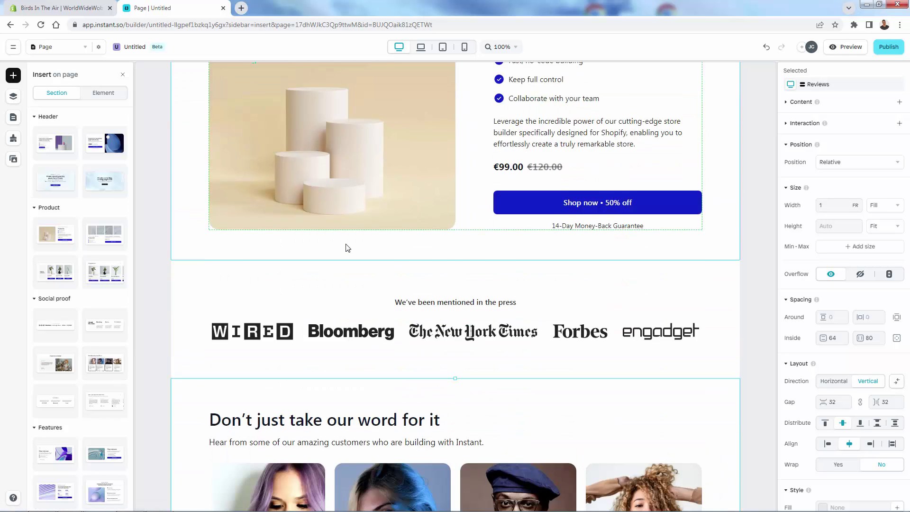
scroll(347, 248, "down", 4)
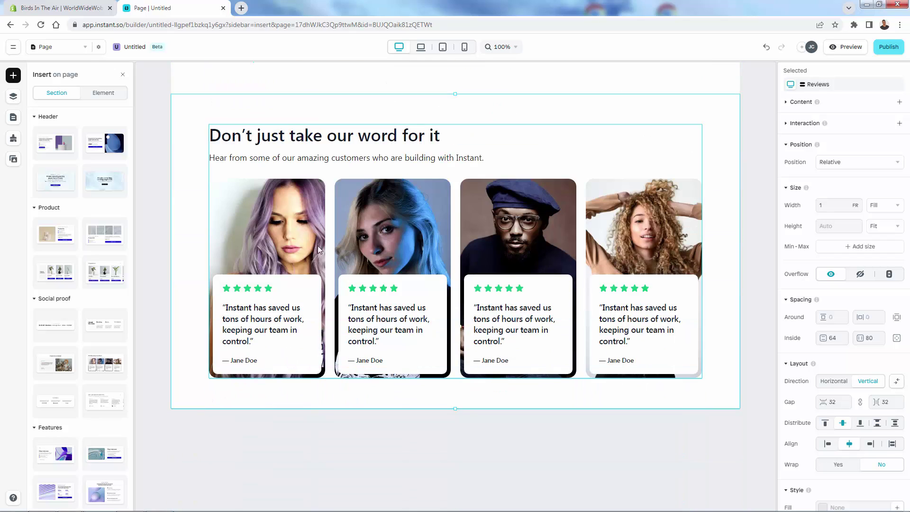
- Expand the Reviews section's Content layers, and hide and show the fourth Review card
left_click(275, 230)
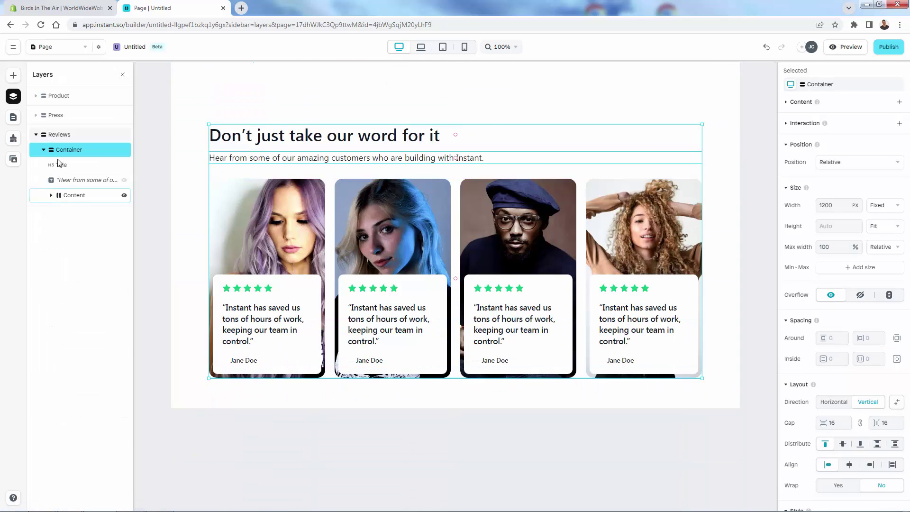
left_click(53, 196)
left_click(107, 212)
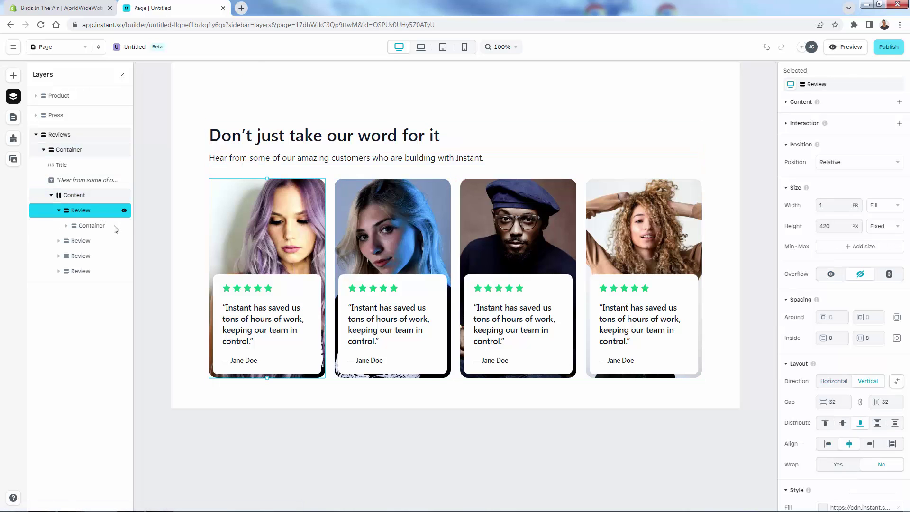
left_click(124, 270)
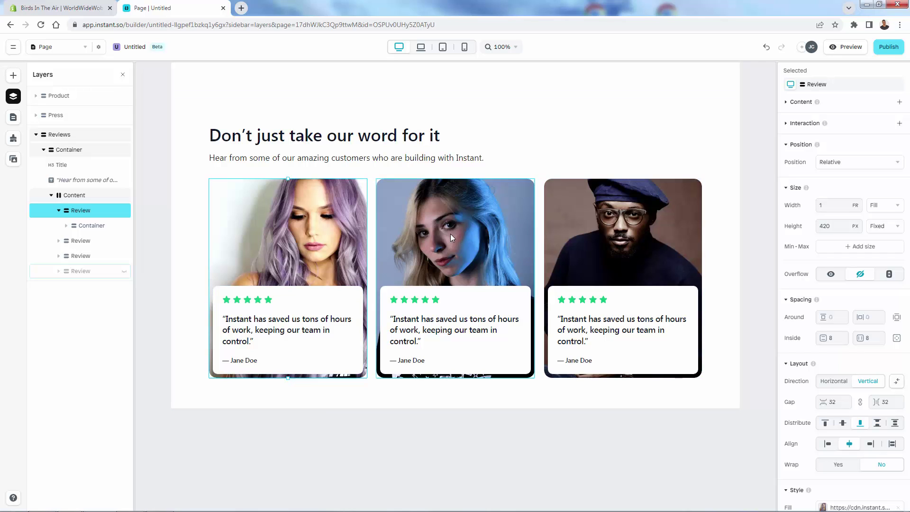
left_click(124, 271)
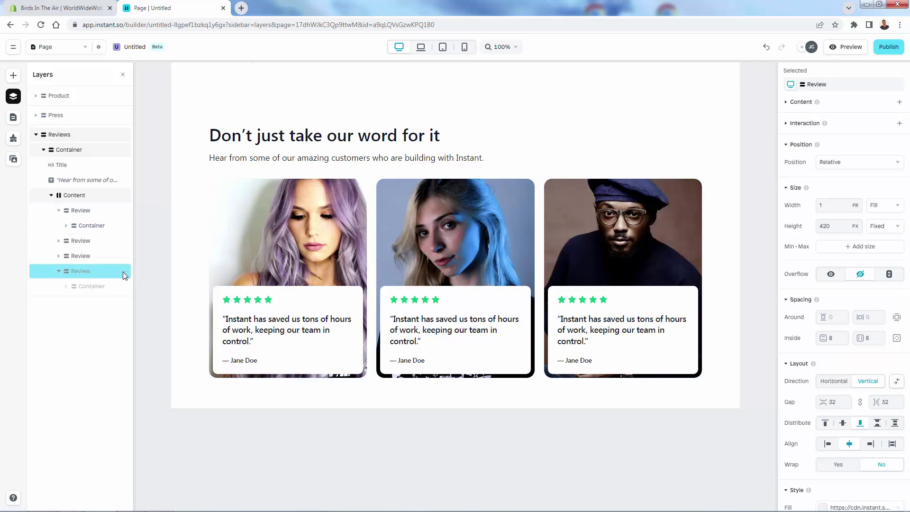
left_click(124, 272)
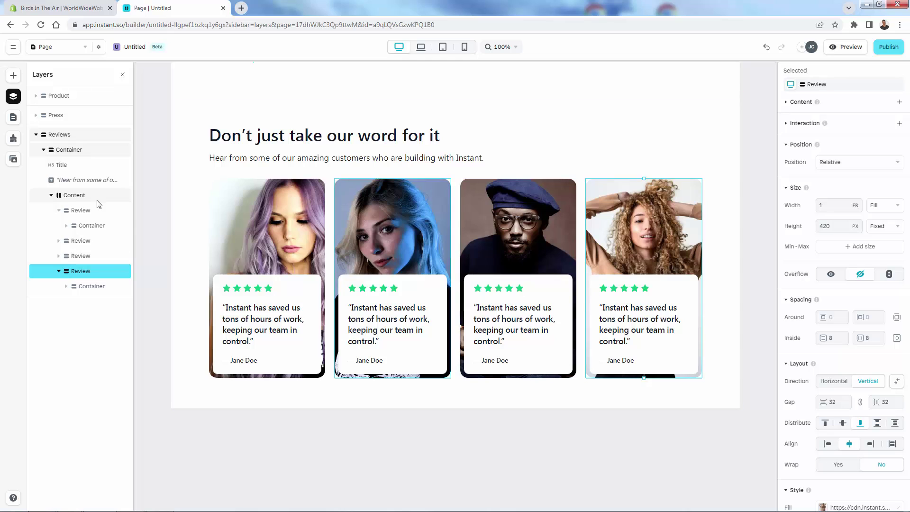
- Toggle the visibility of the whole Reviews section and collapse its layer tree
left_click(38, 137)
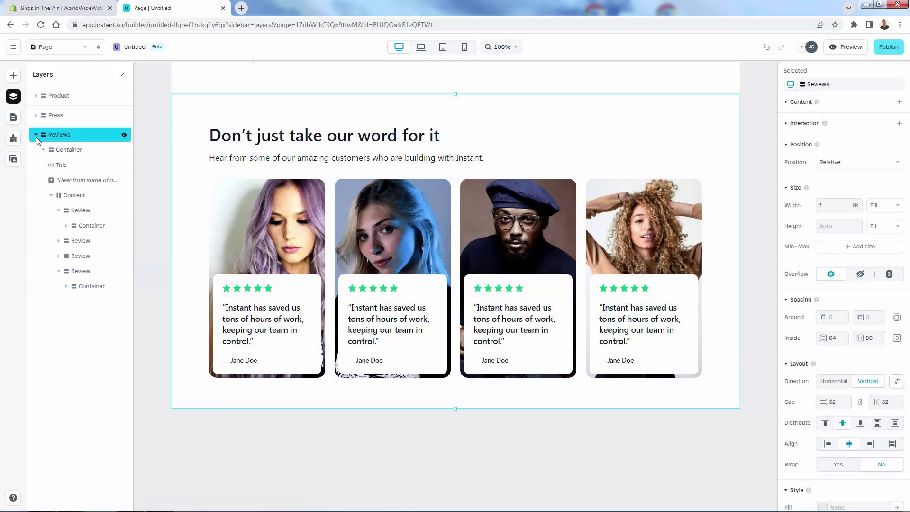
left_click(122, 134)
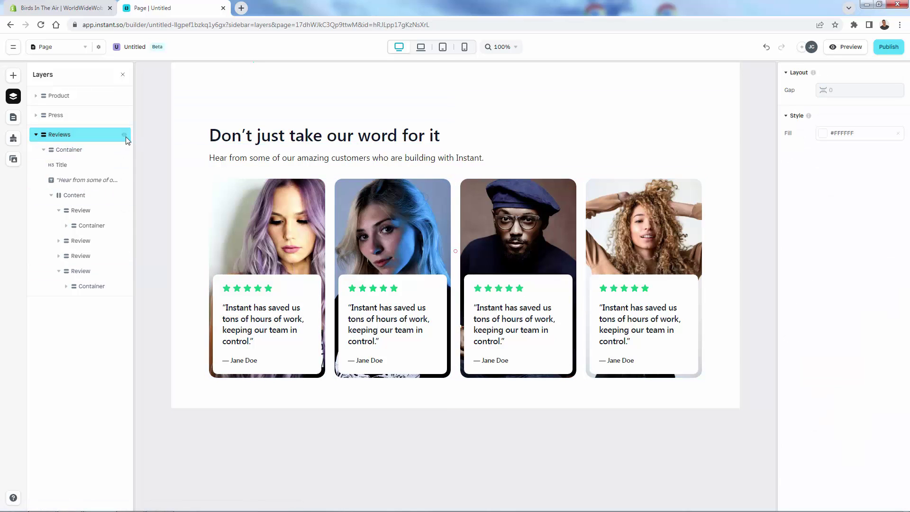
left_click(37, 138)
left_click(37, 136)
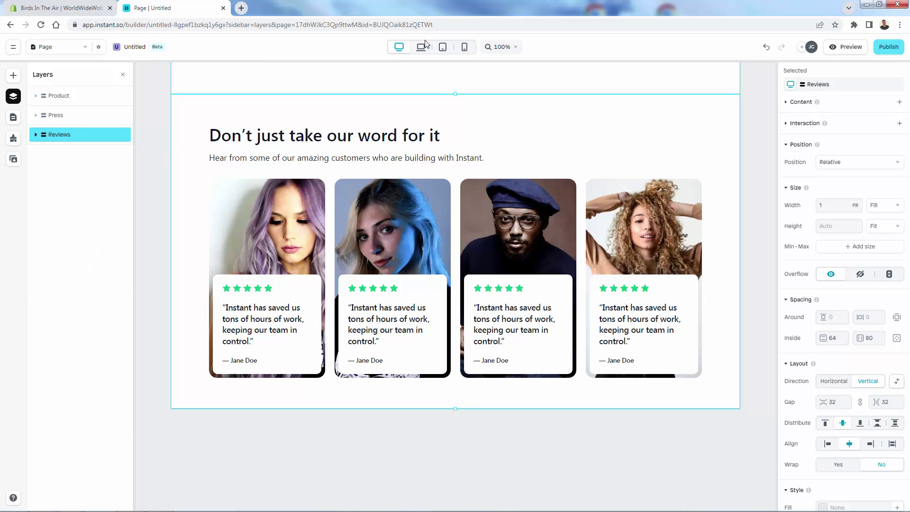
- Switch the canvas to the mobile view and review the stacked product, press and review sections from start to end
left_click(464, 48)
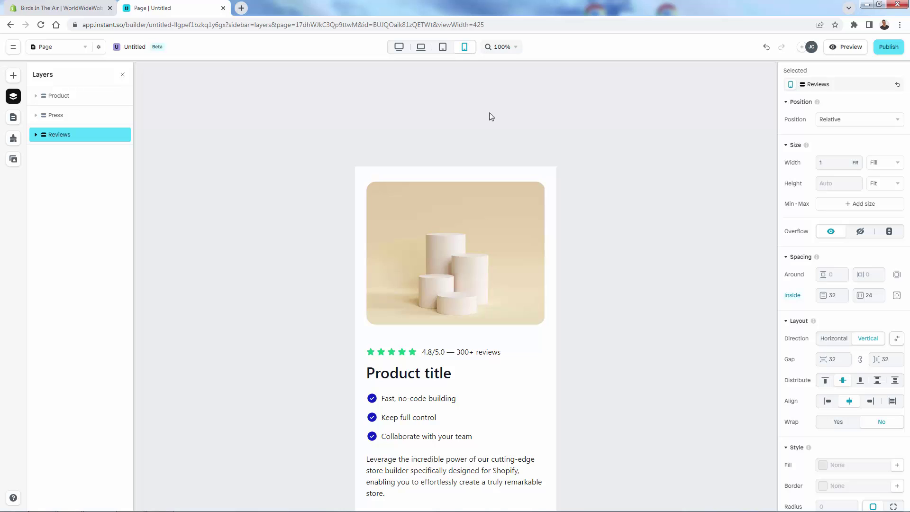
scroll(503, 142, "down", 1)
scroll(513, 160, "down", 8)
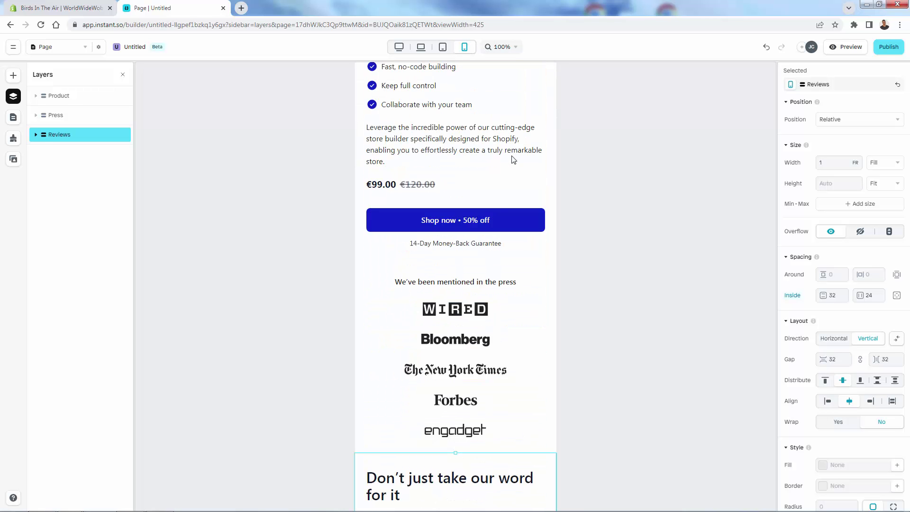
scroll(513, 159, "down", 16)
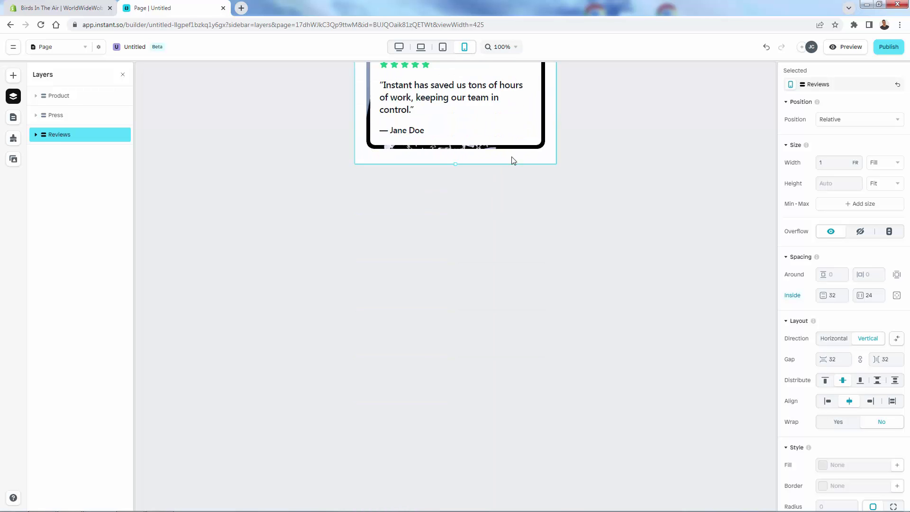
scroll(522, 199, "up", 7)
scroll(525, 217, "up", 15)
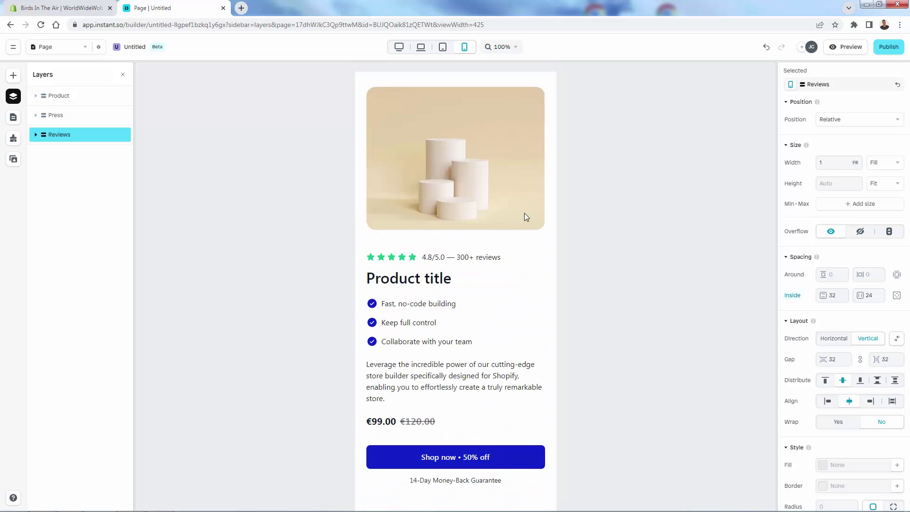
scroll(524, 213, "up", 1)
- Return to the desktop view and insert the Features section with the purple image and four statistics below the Reviews section
left_click(14, 75)
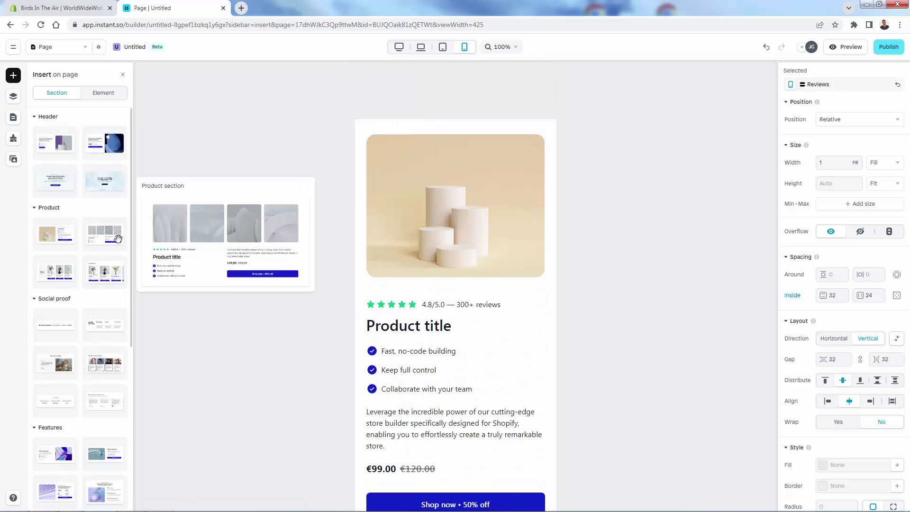
scroll(94, 263, "down", 5)
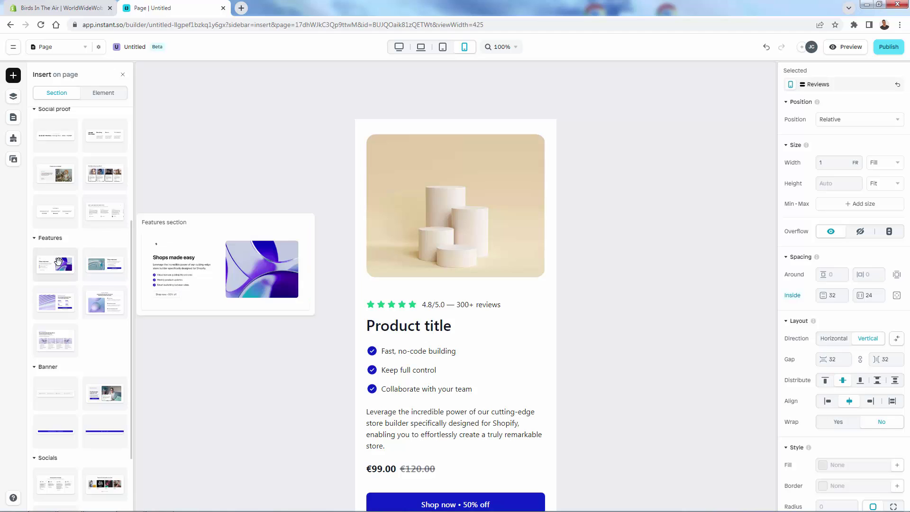
left_click(53, 309)
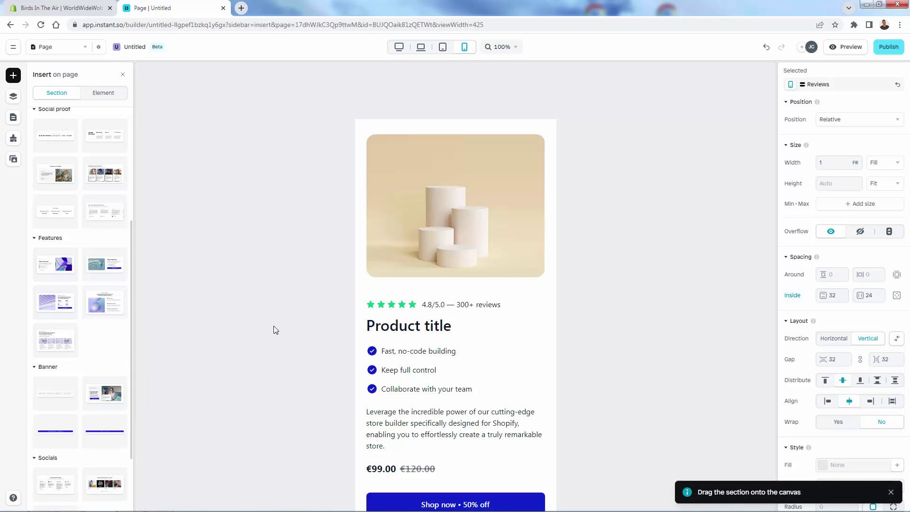
scroll(408, 327, "down", 20)
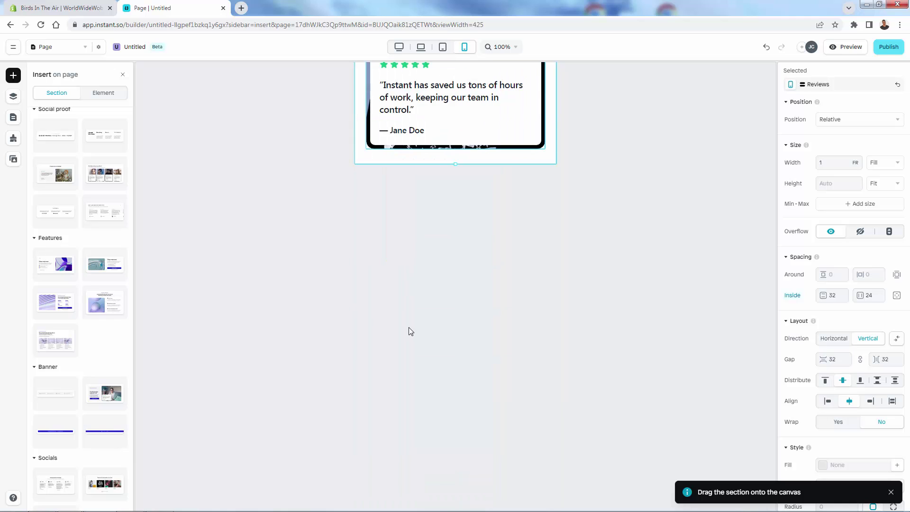
left_click(398, 47)
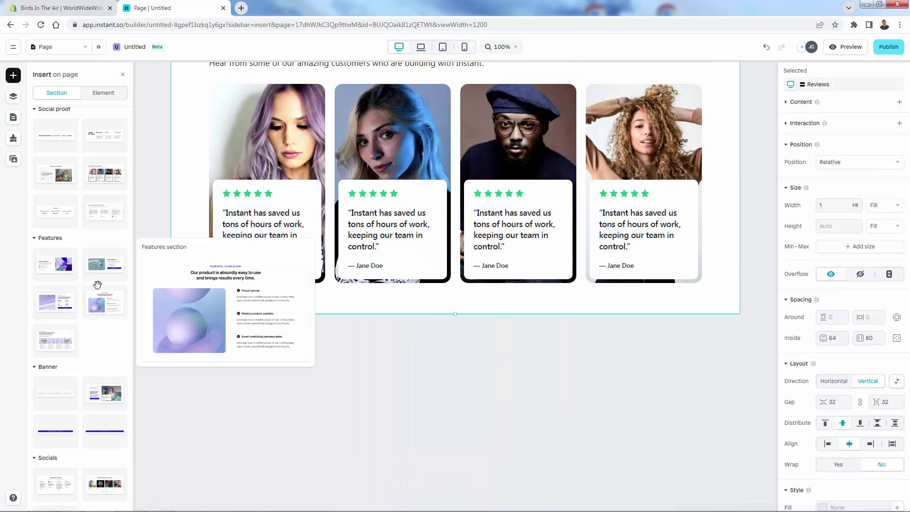
mouse_move(94, 269)
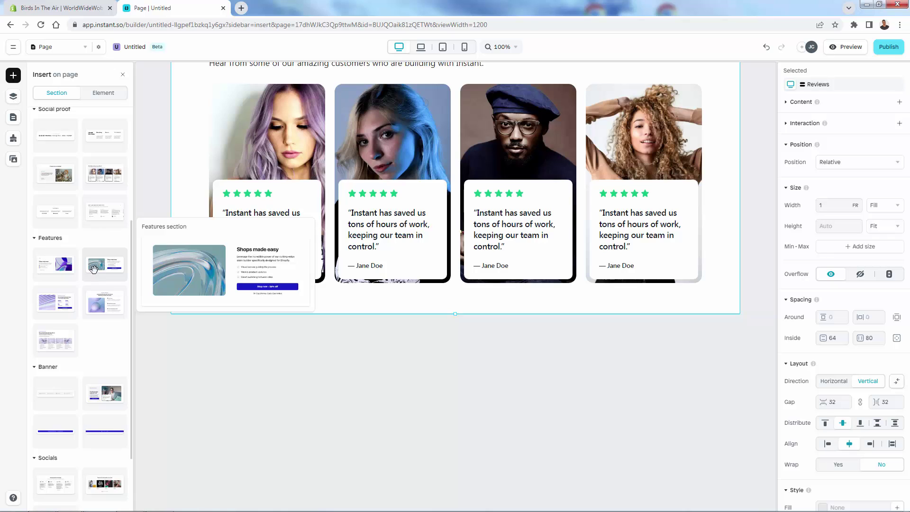
left_click_drag(94, 269, 373, 311)
scroll(425, 384, "down", 3)
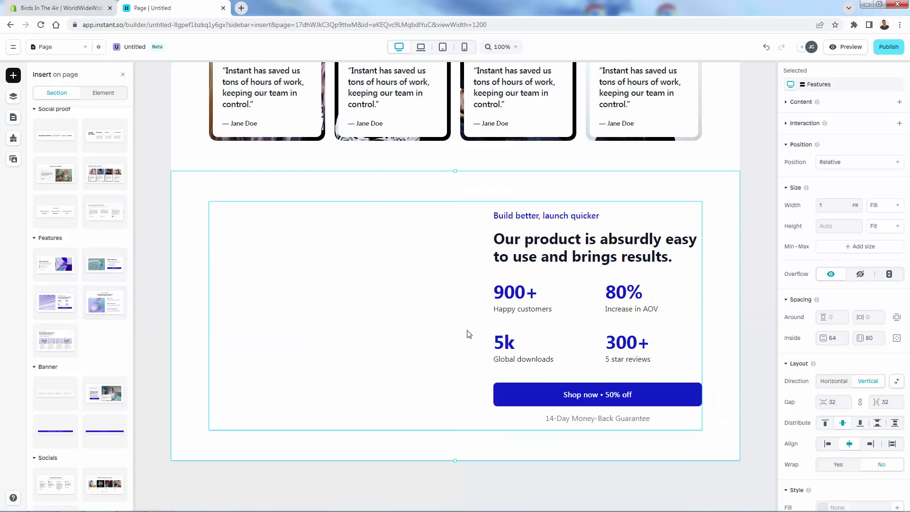
- Inspect the Features section's Container, Image and Content layers
left_click(302, 358)
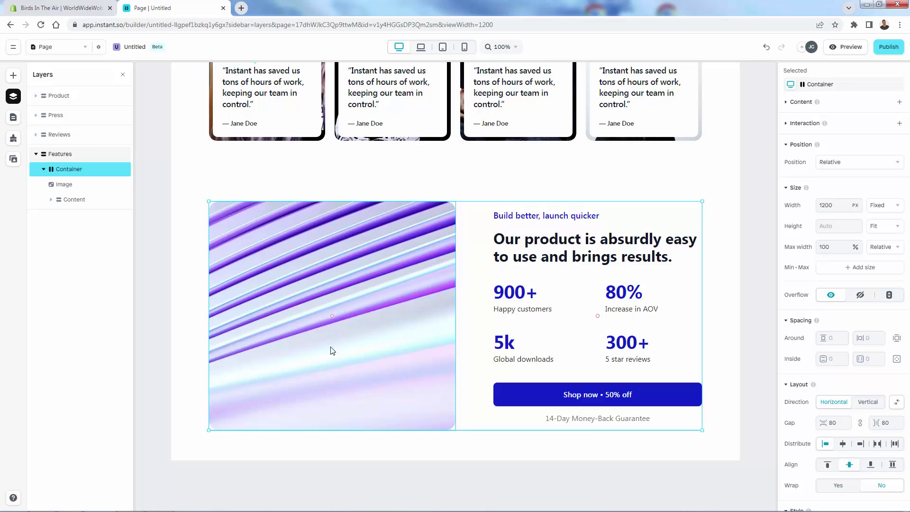
left_click(537, 257)
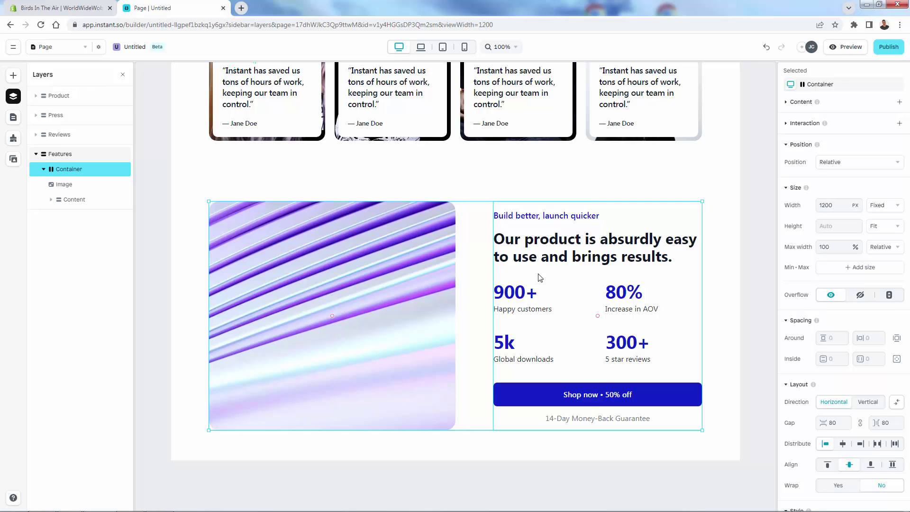
left_click(358, 308)
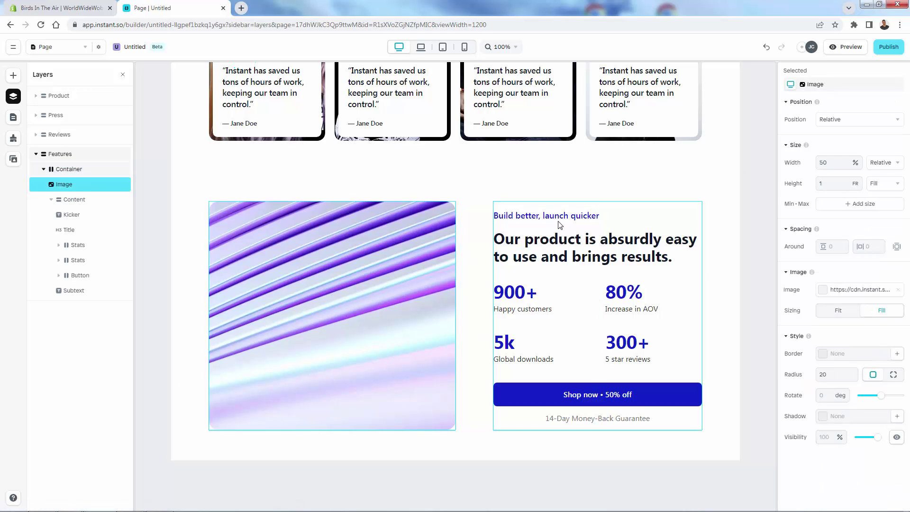
left_click(560, 251)
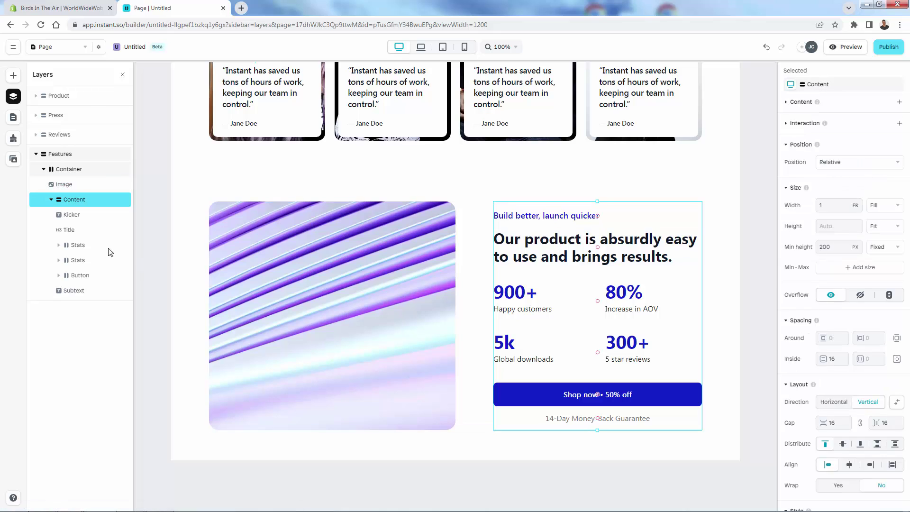
- Expand the first Stats group and set the value above "Happy customers" to 15
left_click(59, 246)
left_click(81, 262)
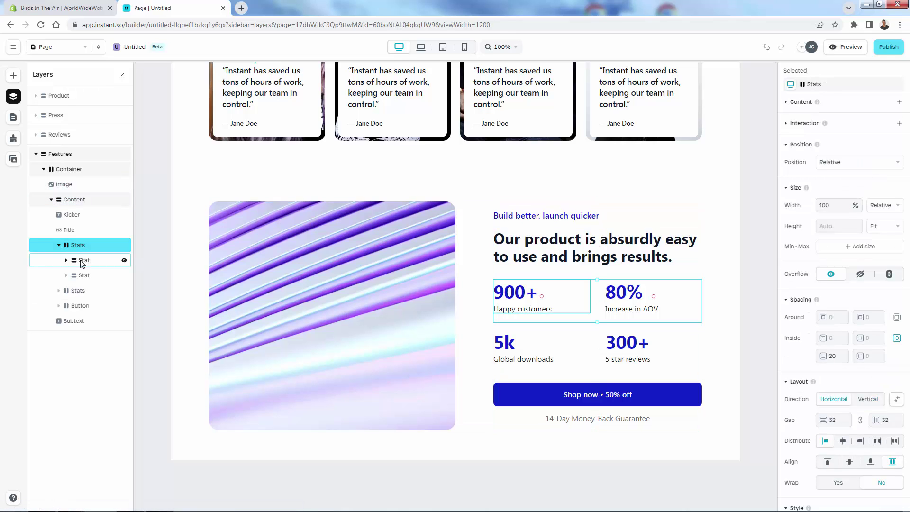
left_click(86, 279)
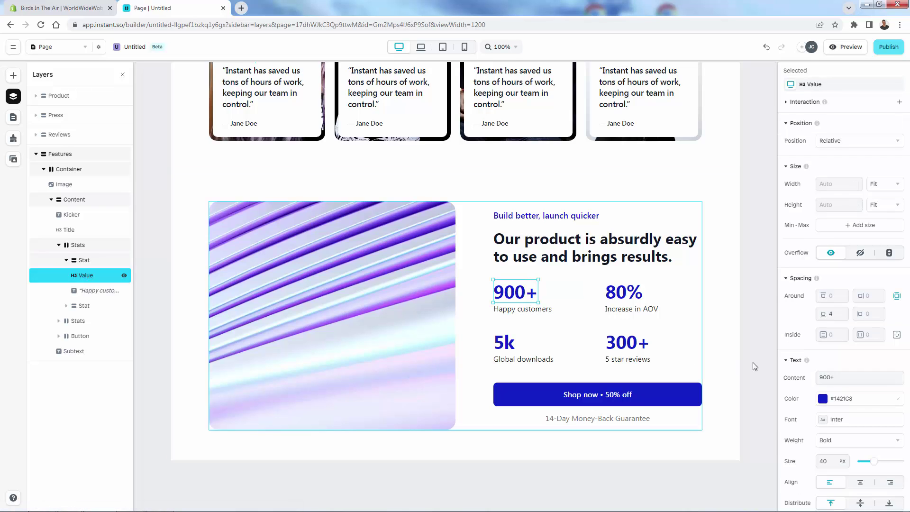
double_click(822, 378)
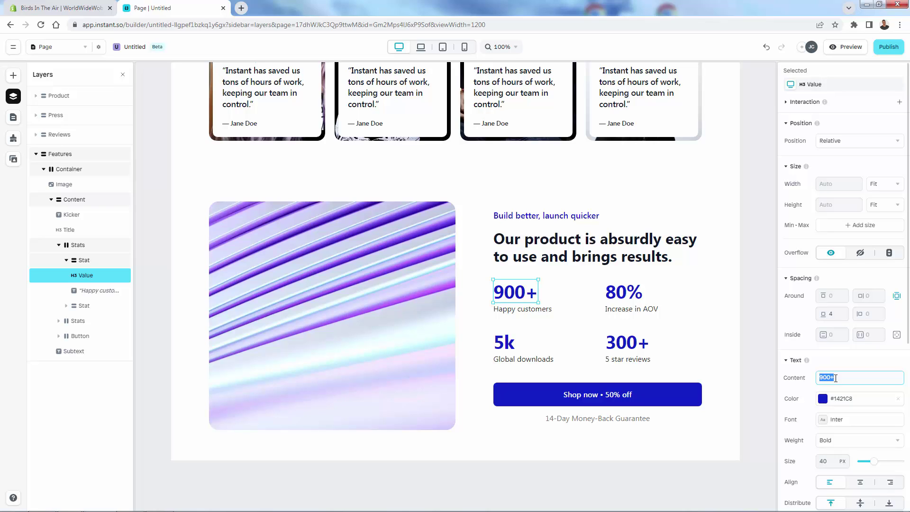
type("15")
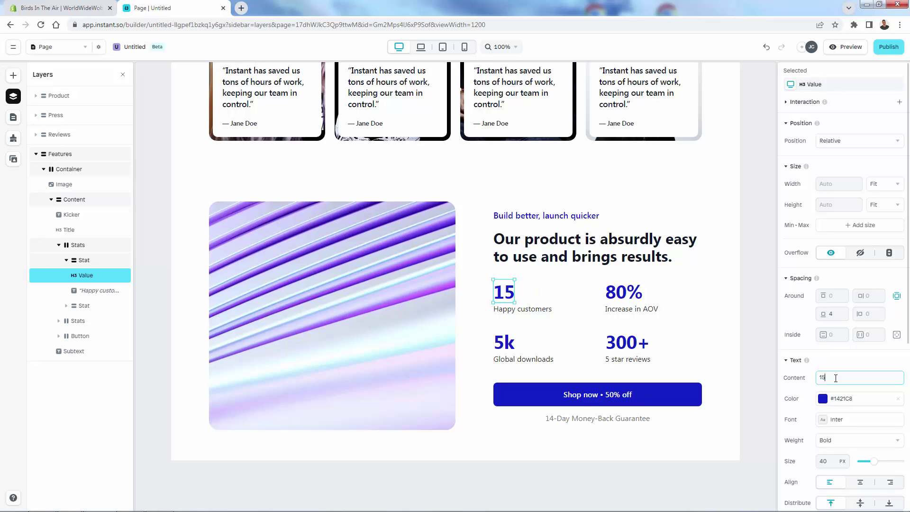
- Change the "Happy customers" label to "Different Colors Available" and select the neighbouring 80% stat
left_click(110, 290)
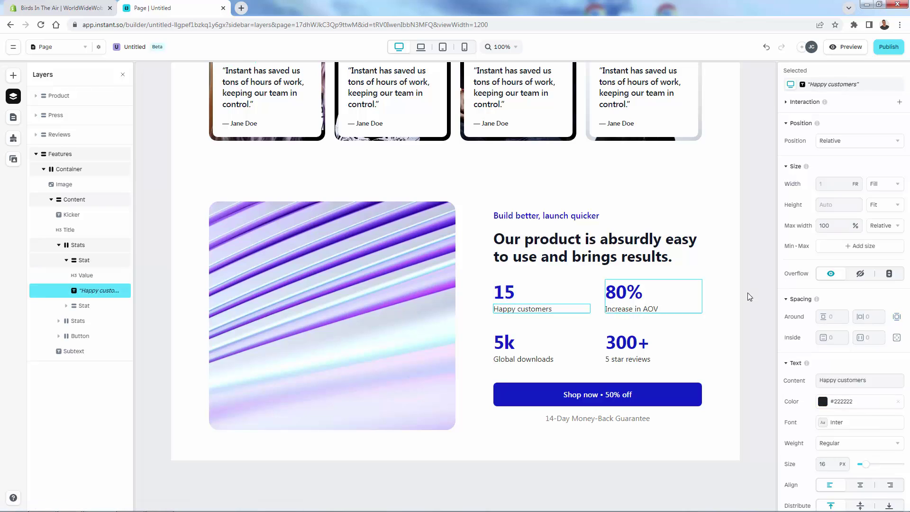
left_click(833, 377)
type("Dif")
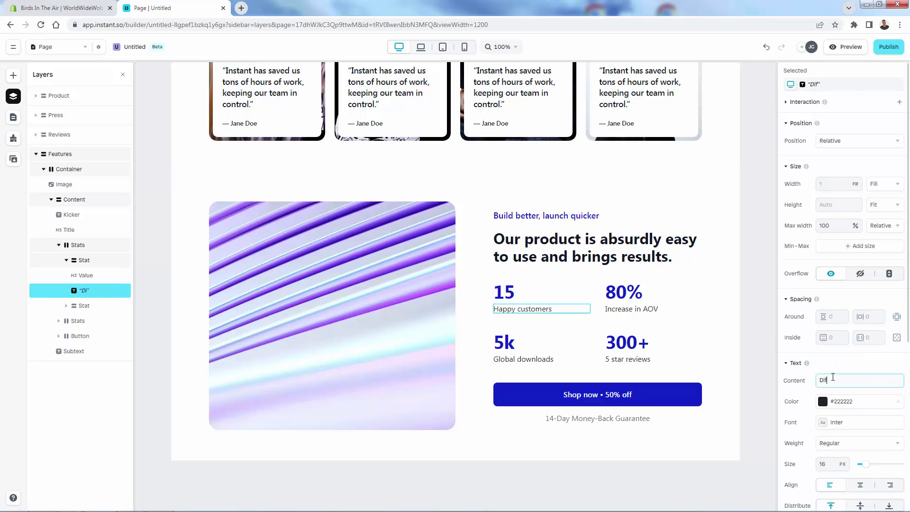
type("ferent Color")
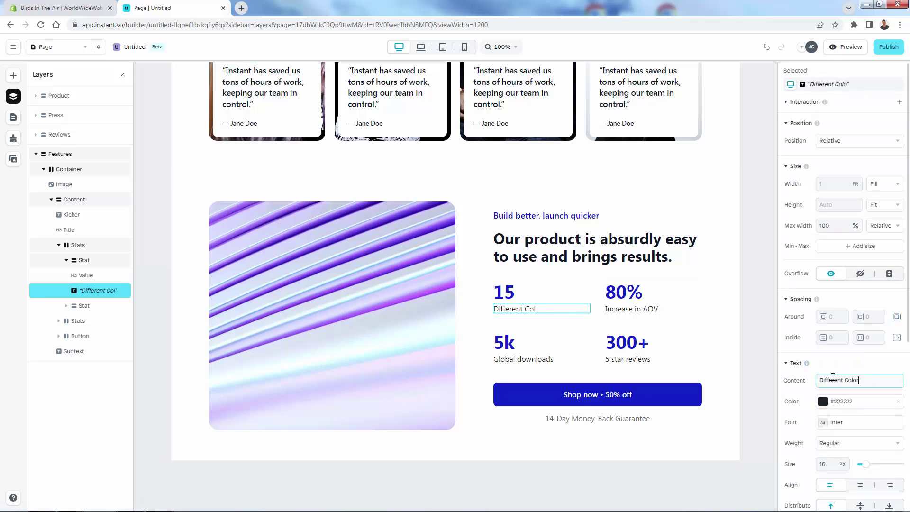
type("s Available")
left_click(696, 284)
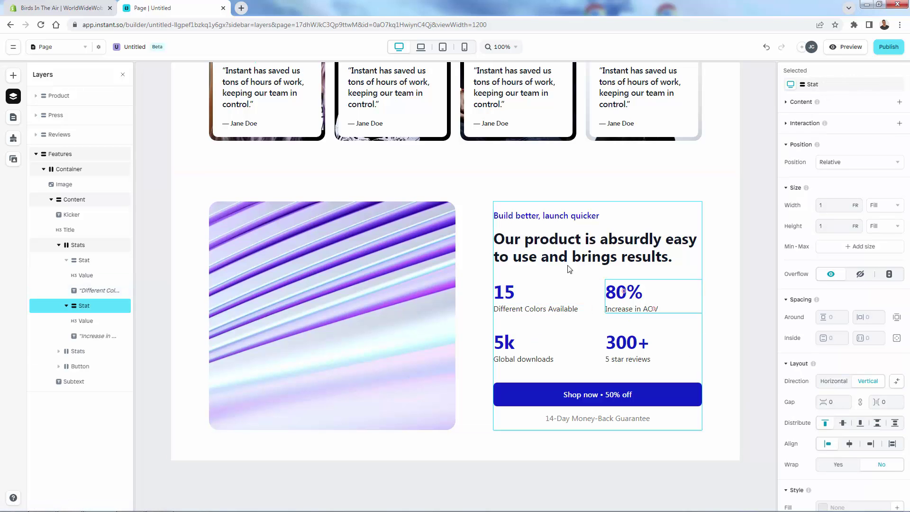
- Collapse the Features section's layer tree, clear the selection and review the product and press sections
left_click(60, 154)
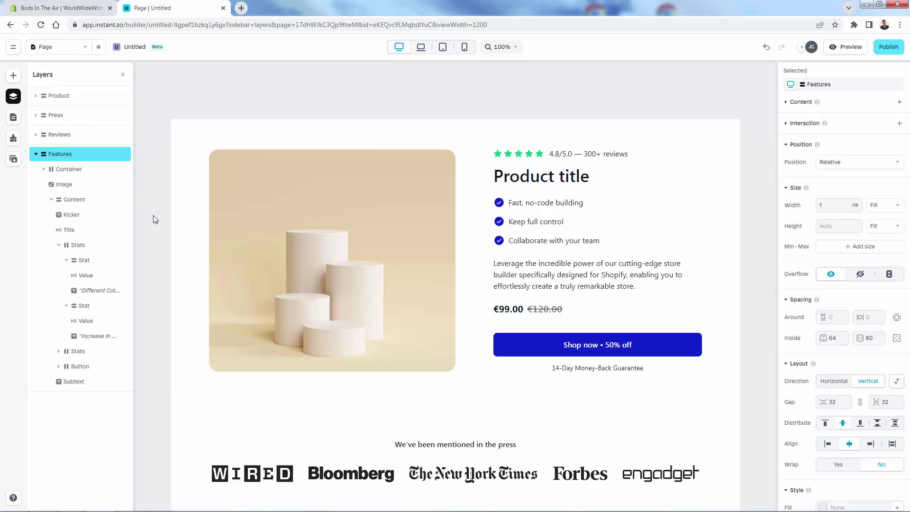
scroll(153, 215, "down", 2)
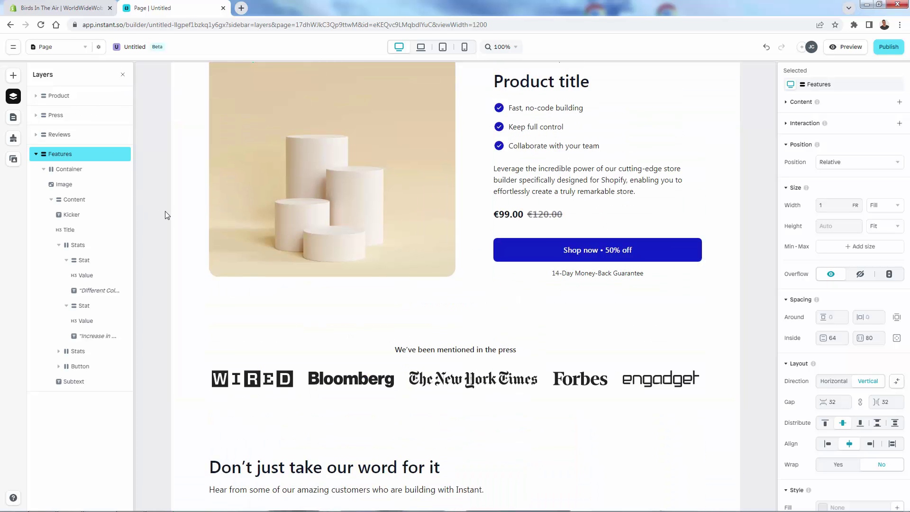
left_click(36, 154)
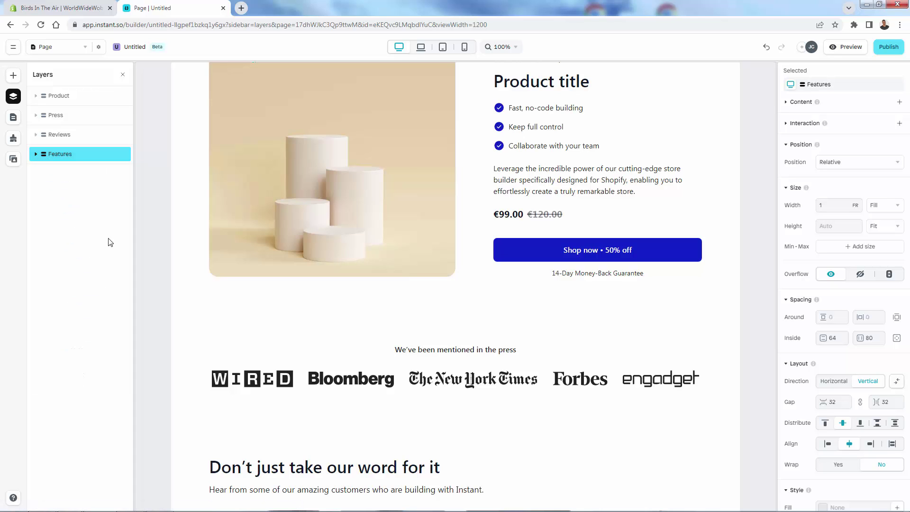
left_click(146, 238)
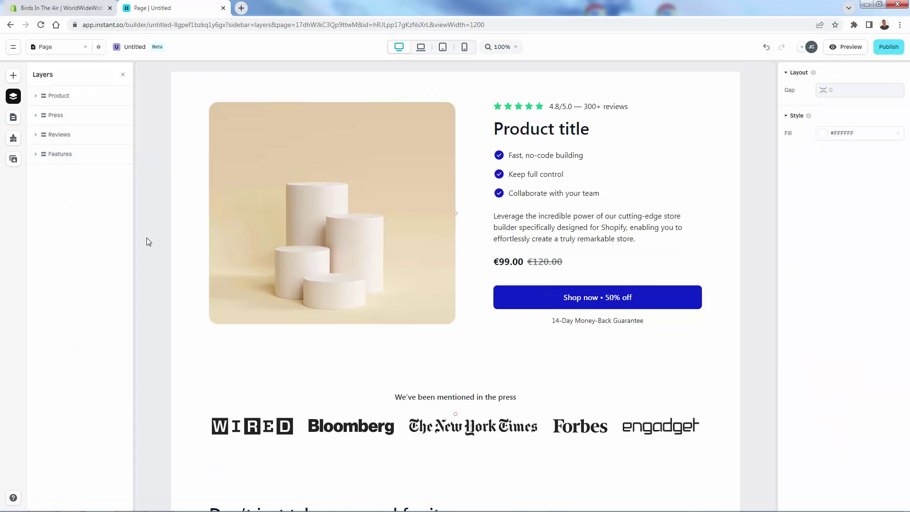
scroll(325, 297, "down", 1)
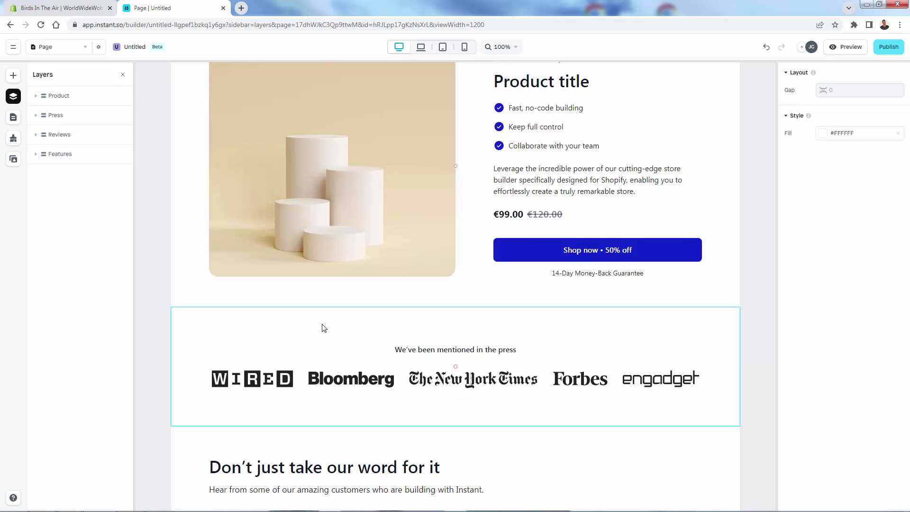
- Hide the Press and Features sections and make both visible again
left_click(124, 117)
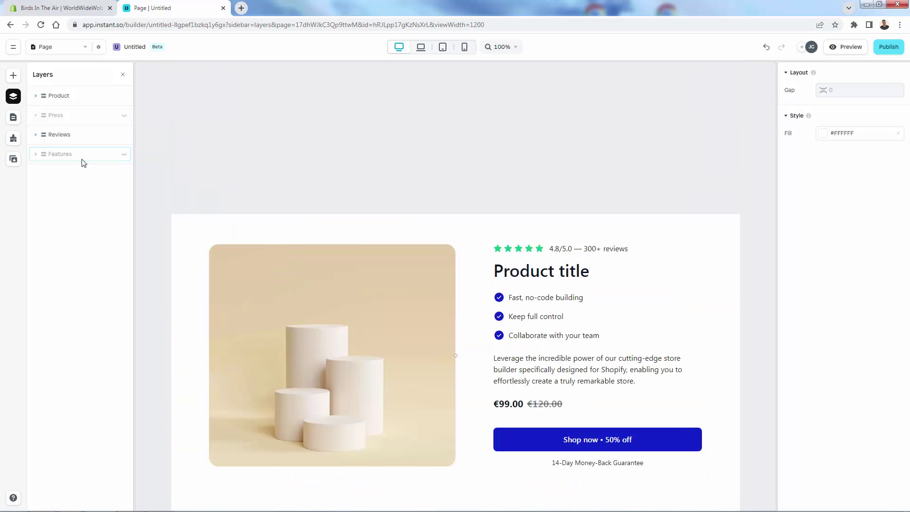
left_click(124, 154)
left_click(124, 116)
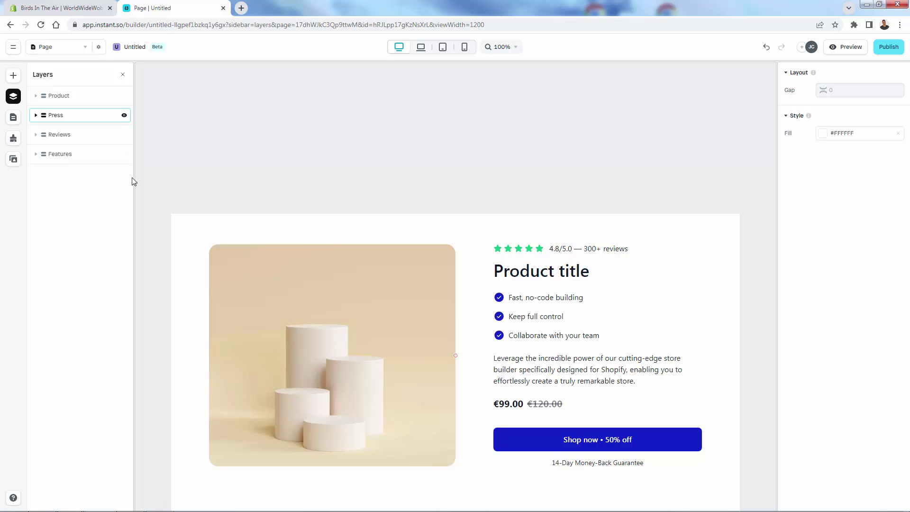
- Open the predesigned section library and look over the product, press and review sections on the page
left_click(14, 76)
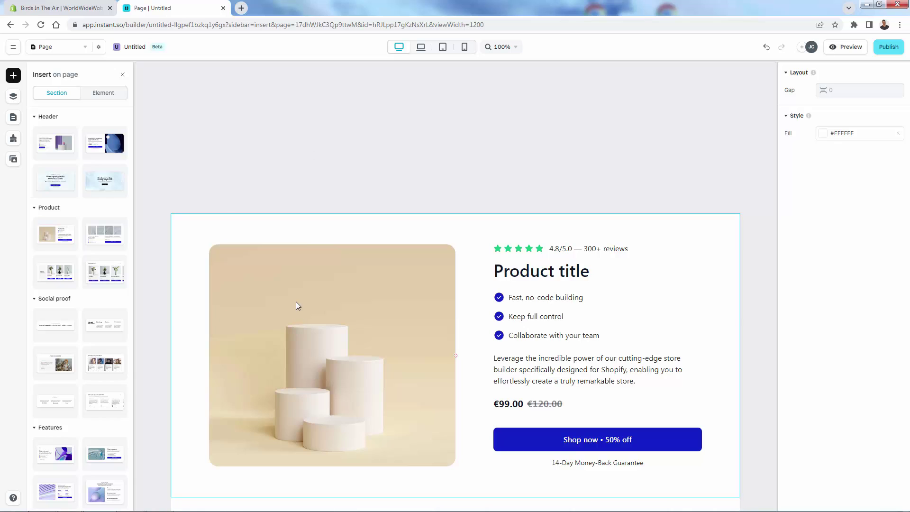
scroll(297, 301, "down", 5)
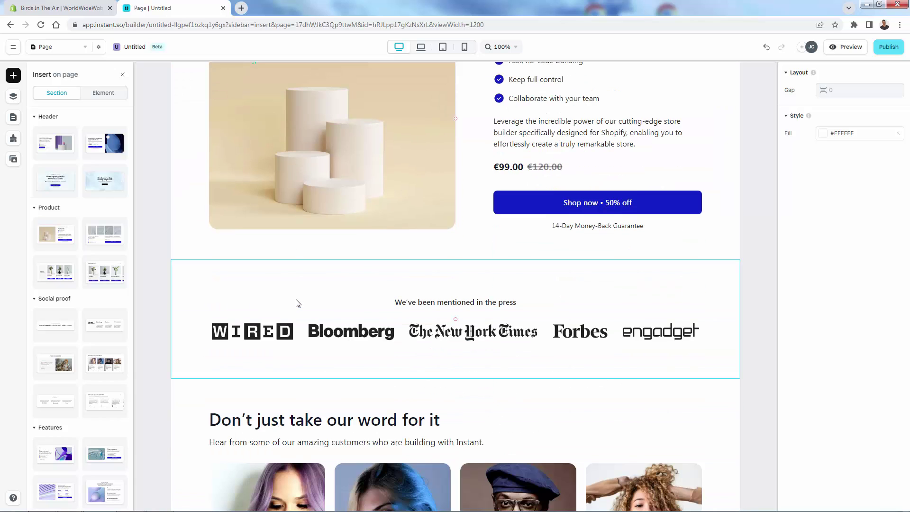
scroll(310, 346, "up", 1)
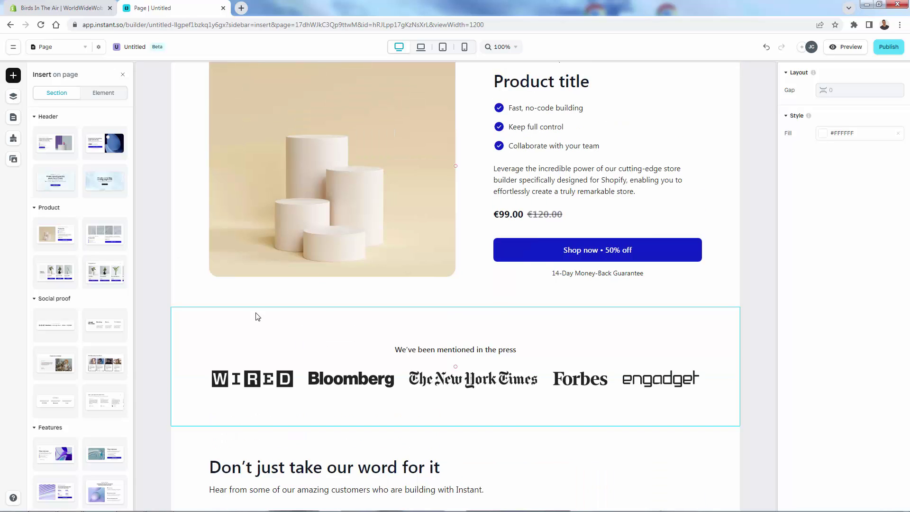
scroll(285, 358, "up", 1)
scroll(287, 372, "up", 1)
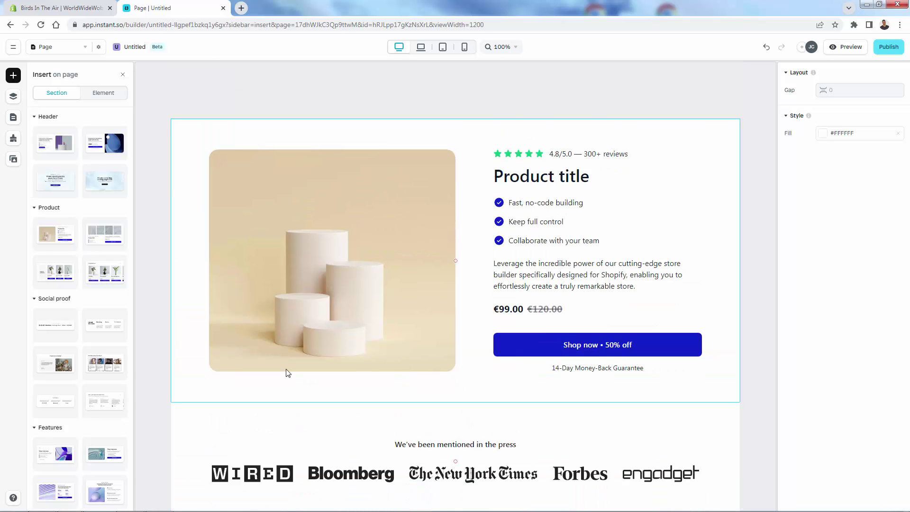
scroll(287, 371, "down", 1)
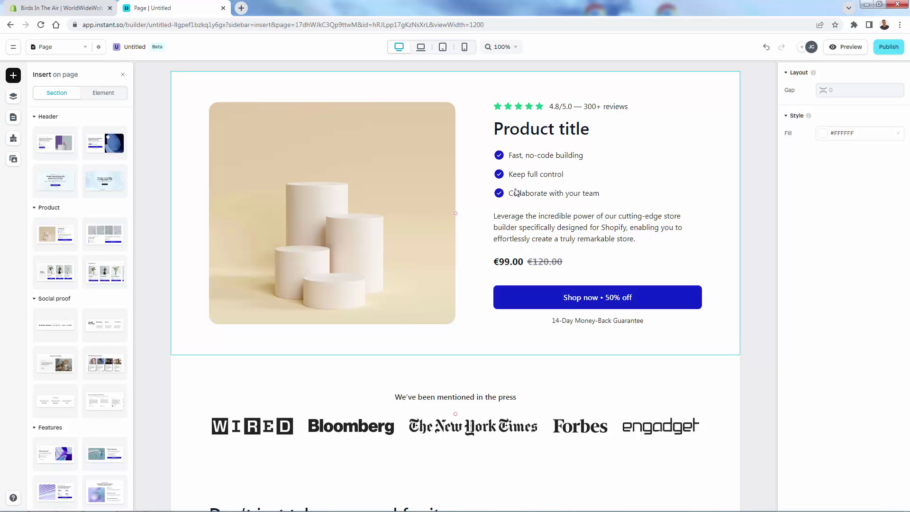
- Try adding the "Our products" slider section below the Features section and undo the insertion
scroll(102, 303, "down", 1)
mouse_move(103, 359)
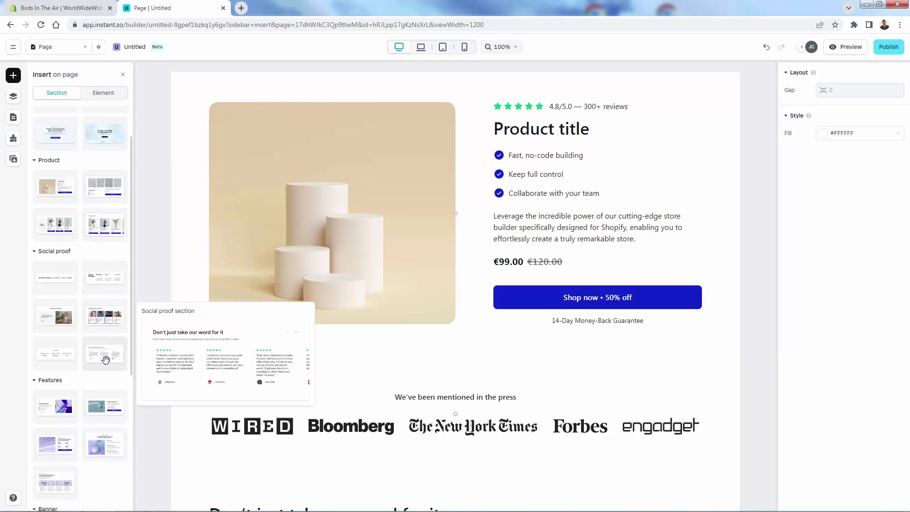
scroll(283, 297, "down", 15)
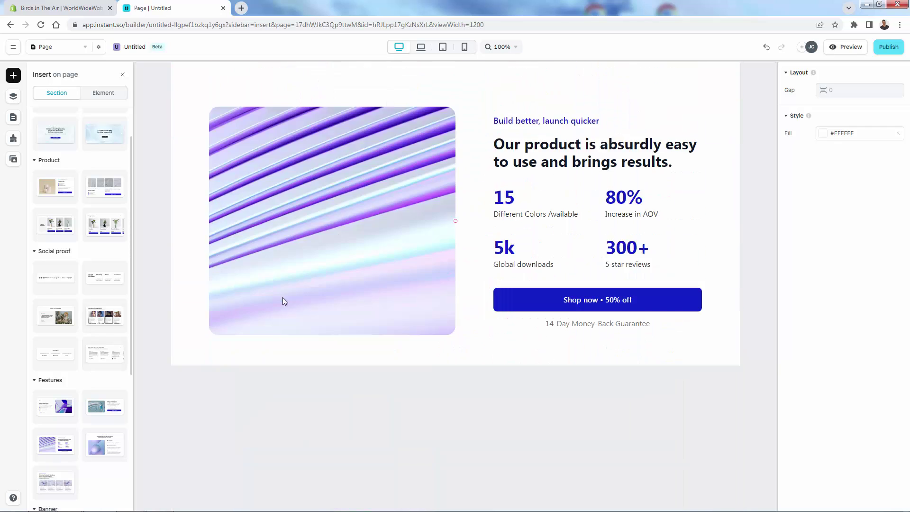
scroll(283, 297, "down", 2)
left_click(348, 320)
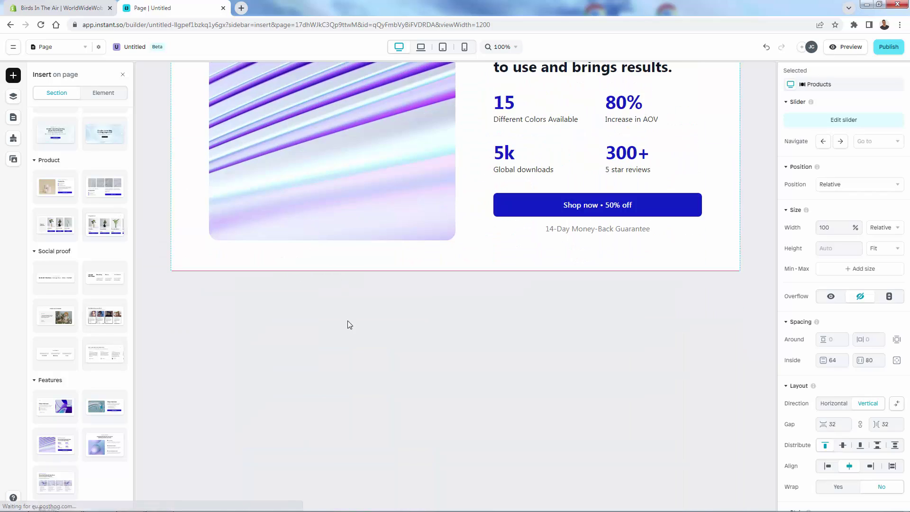
scroll(339, 341, "down", 4)
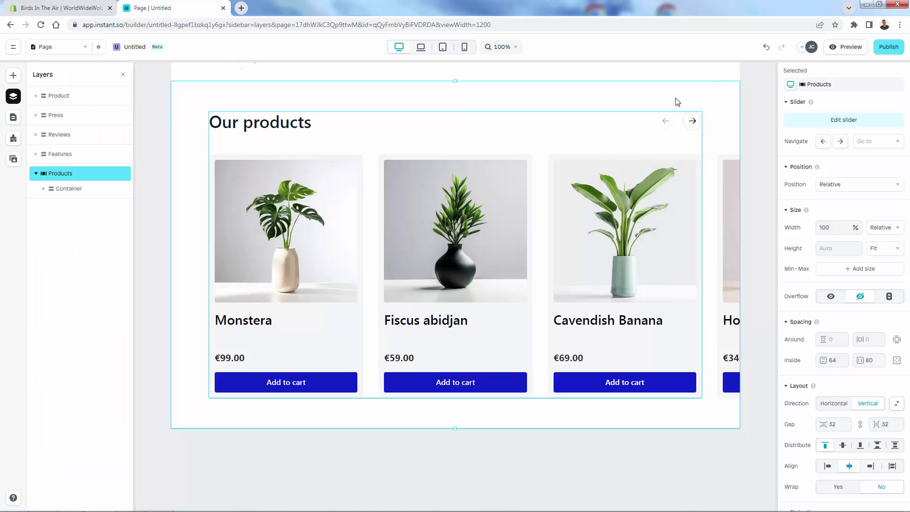
left_click(767, 46)
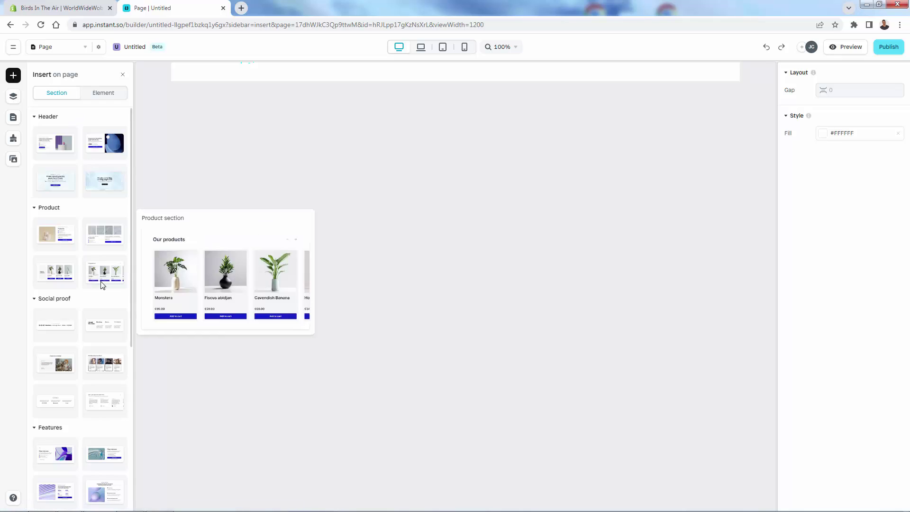
- Add the blue "Get our product with 20% discount" banner section below the Features section
scroll(103, 285, "down", 6)
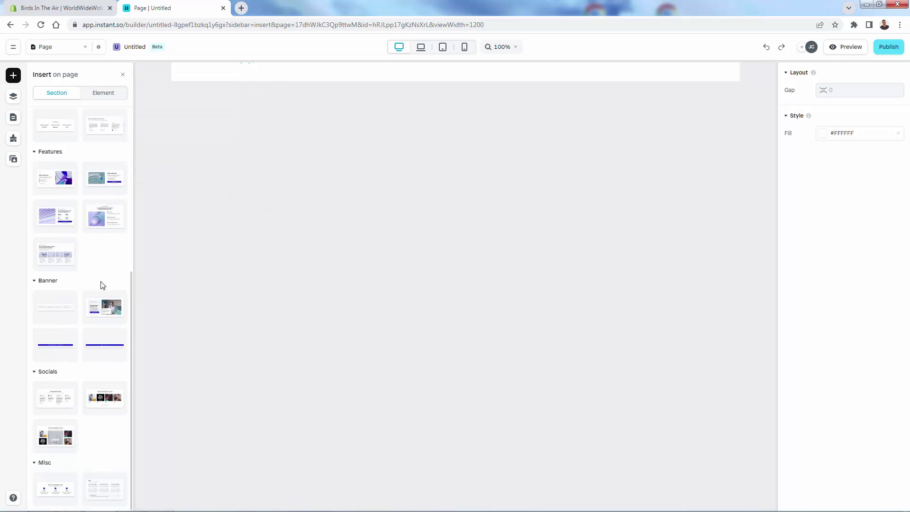
left_click(52, 358)
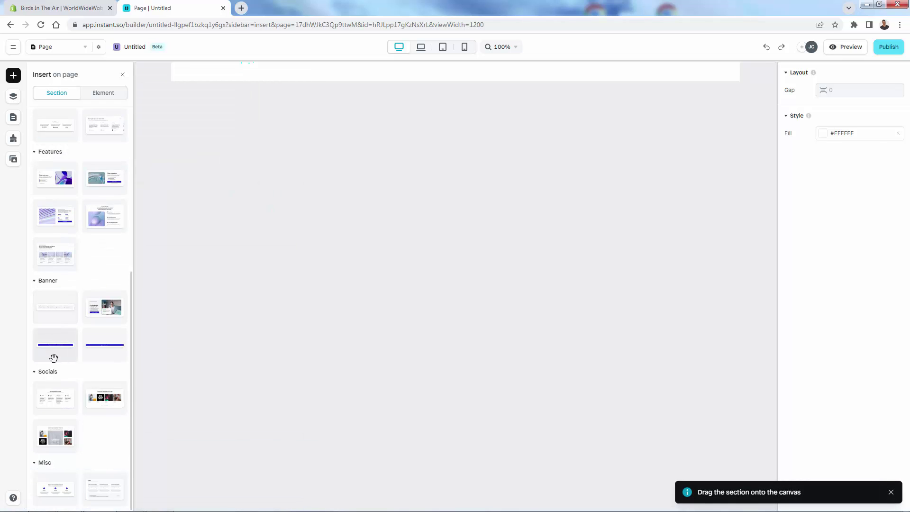
left_click_drag(51, 359, 396, 86)
scroll(417, 204, "up", 1)
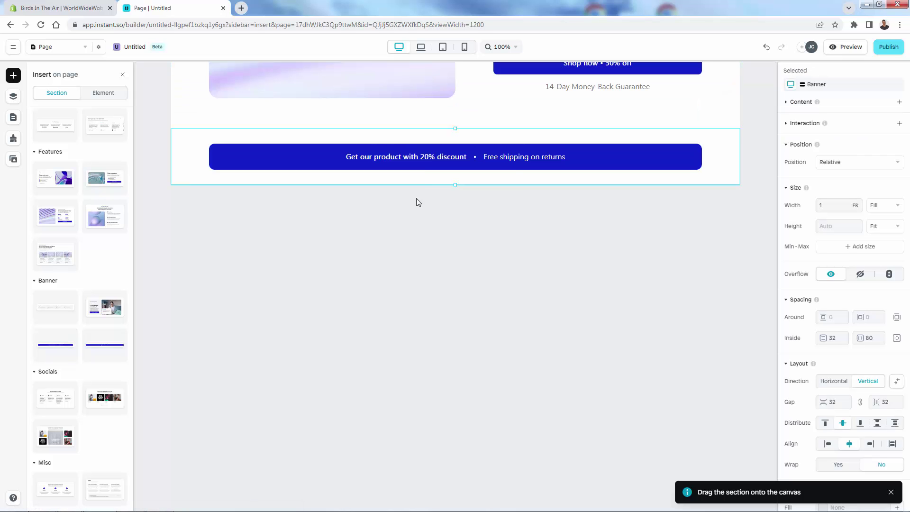
- Replace the dot icon between the banner's two texts with a three-lobed icon from the Fill set and clear the selection
left_click(482, 161)
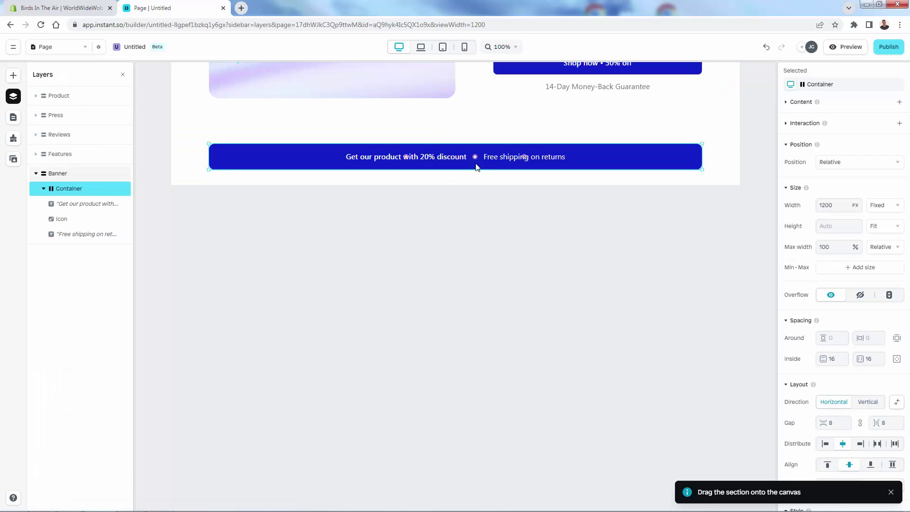
left_click(66, 220)
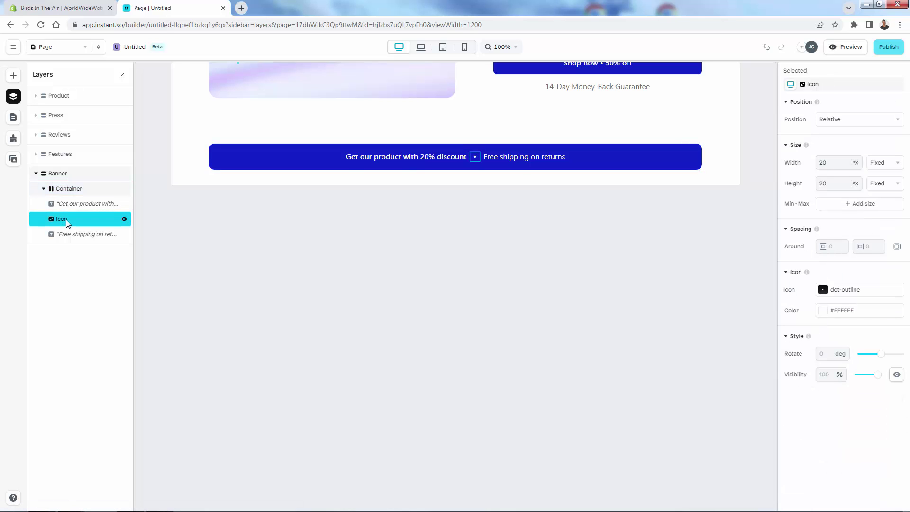
left_click(878, 291)
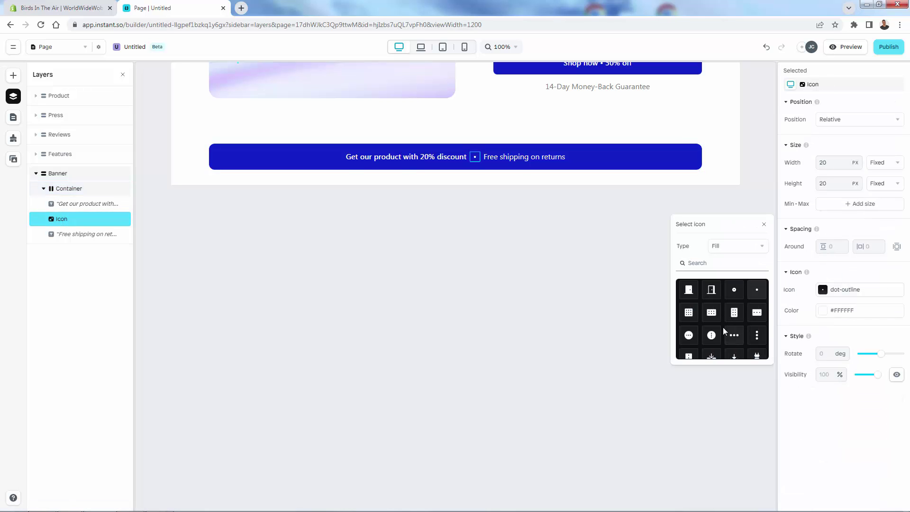
scroll(724, 327, "down", 5)
left_click(724, 332)
left_click(557, 299)
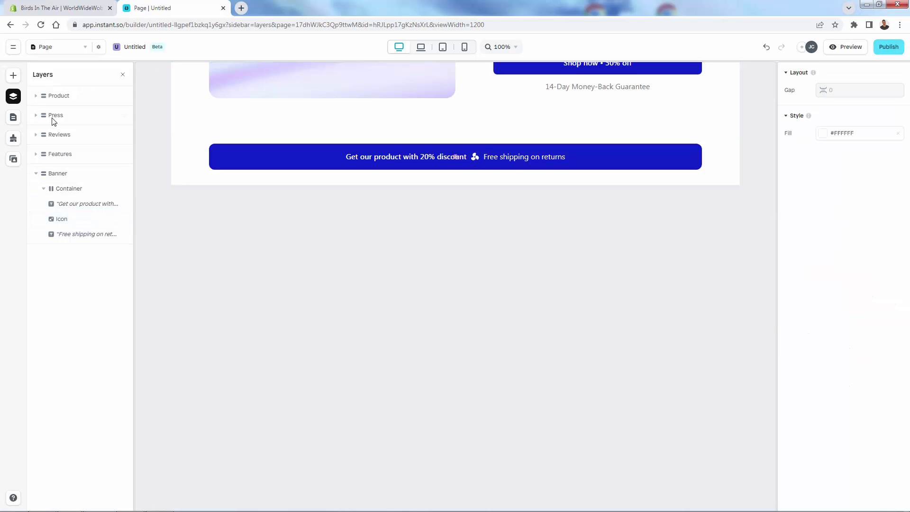
- Collapse the Banner section's layer tree and look back over the page up to the product section
left_click(38, 169)
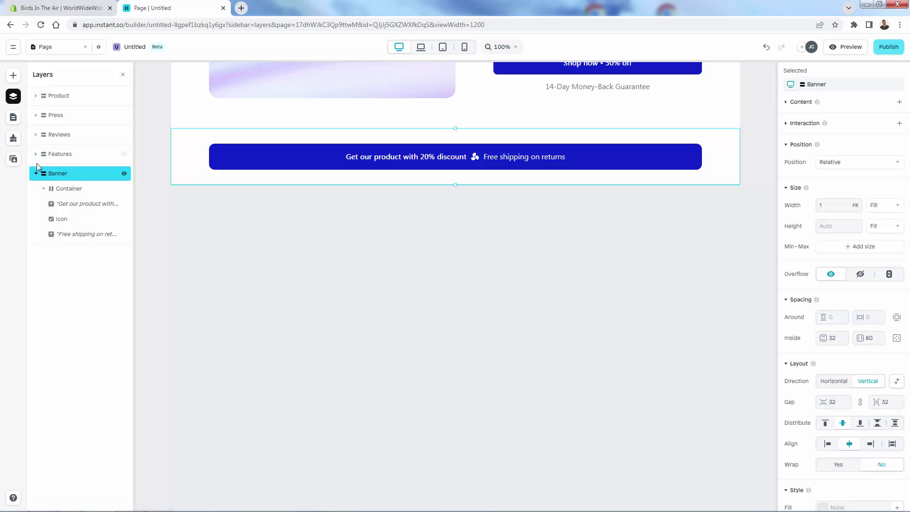
left_click(36, 173)
scroll(184, 223, "up", 10)
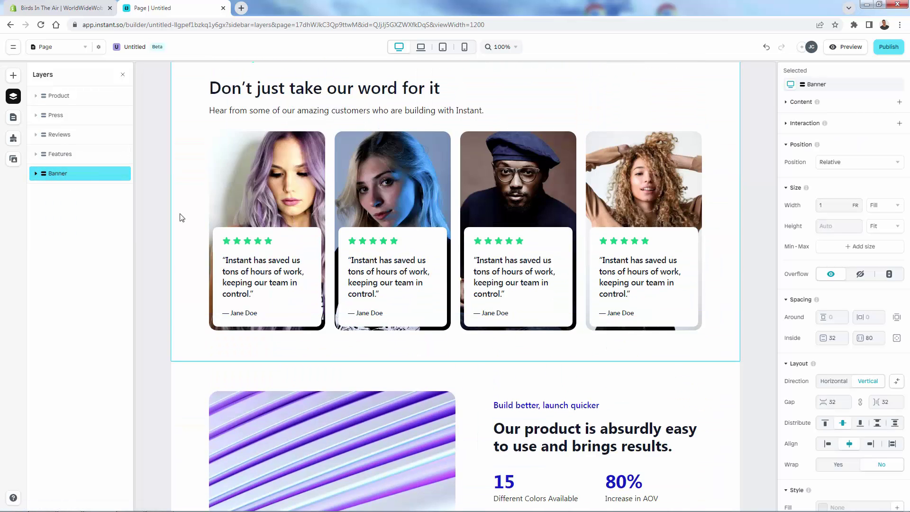
scroll(180, 218, "up", 10)
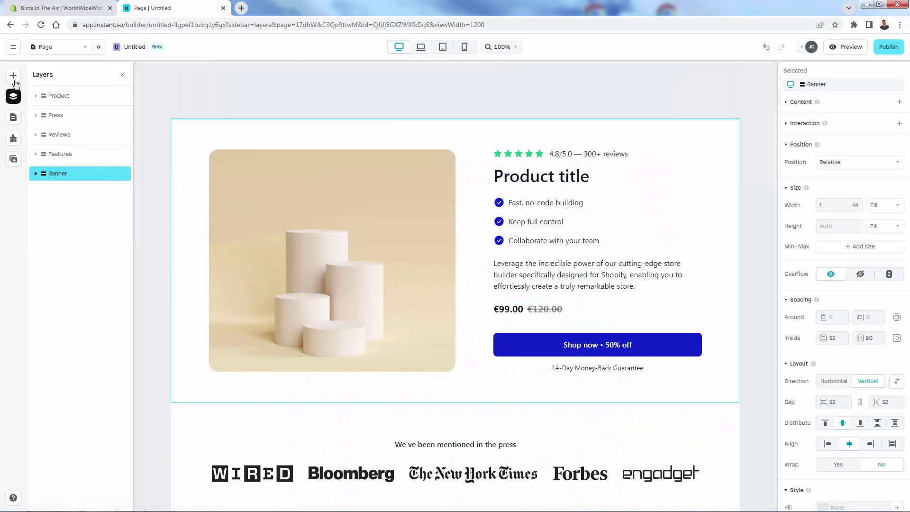
- Browse the predesigned Socials and Misc sections and add the three-step numbered Misc section below the banner
left_click(13, 76)
scroll(76, 293, "down", 10)
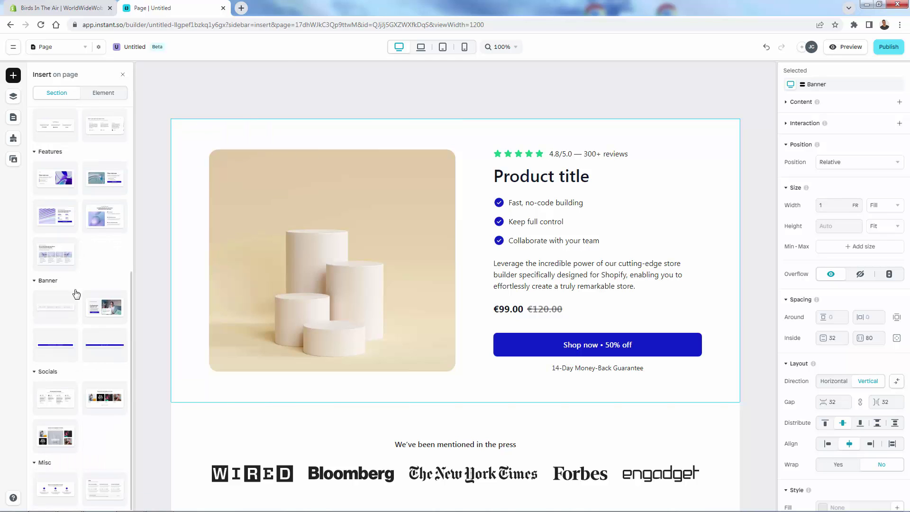
mouse_move(89, 400)
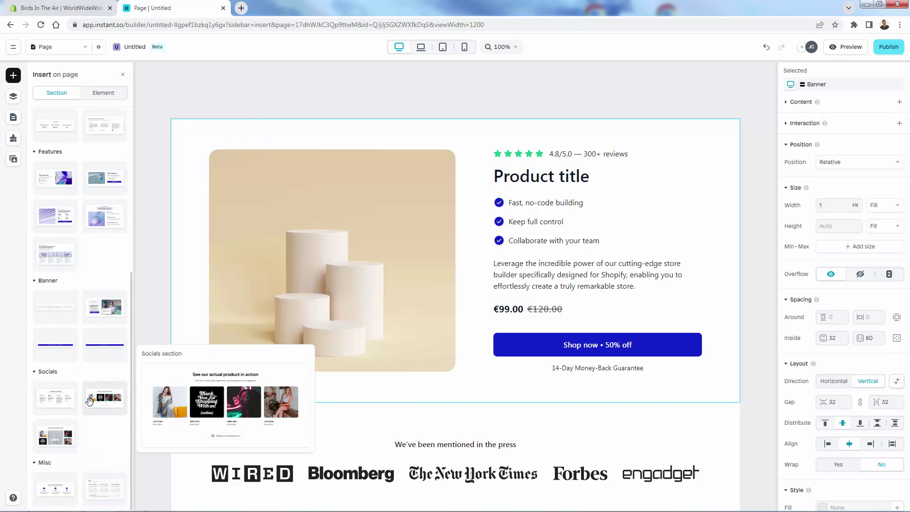
mouse_move(51, 498)
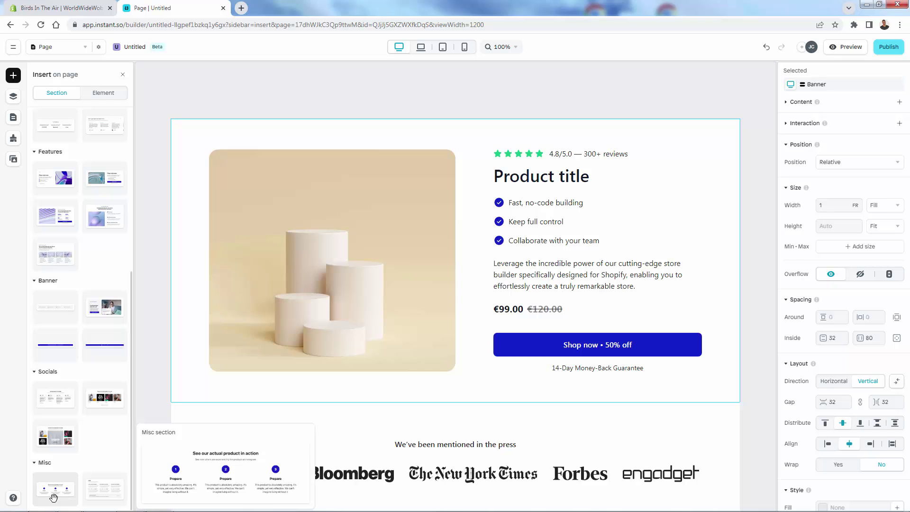
scroll(236, 349, "down", 15)
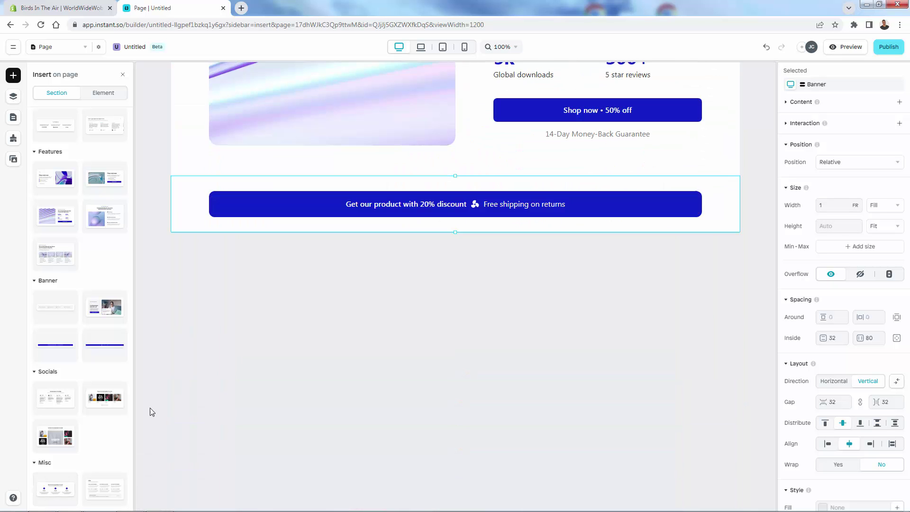
left_click_drag(59, 488, 363, 234)
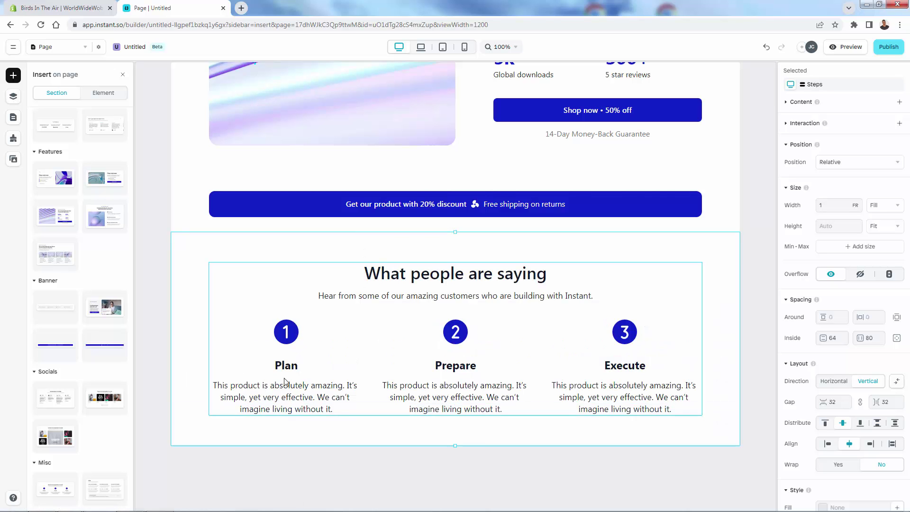
- Change the numbered steps section's title to "Key Features Of This Product"
left_click(476, 284)
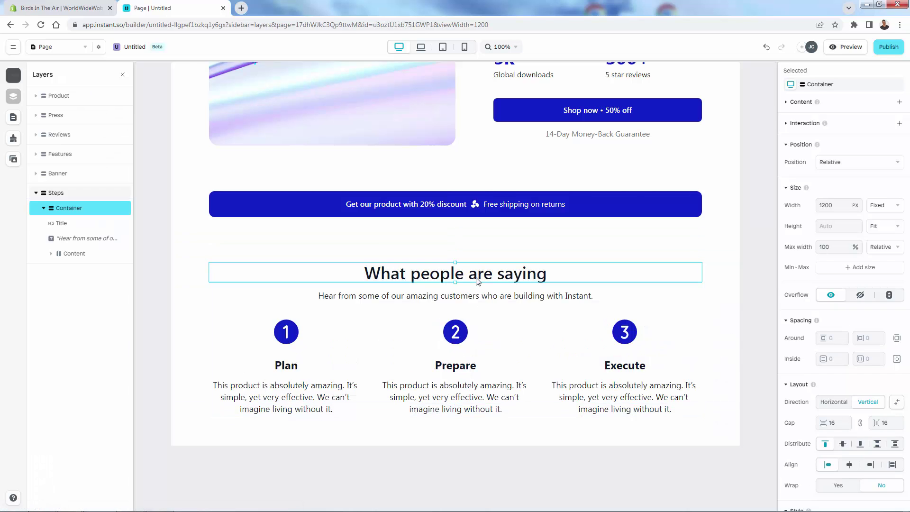
left_click(477, 277)
double_click(477, 278)
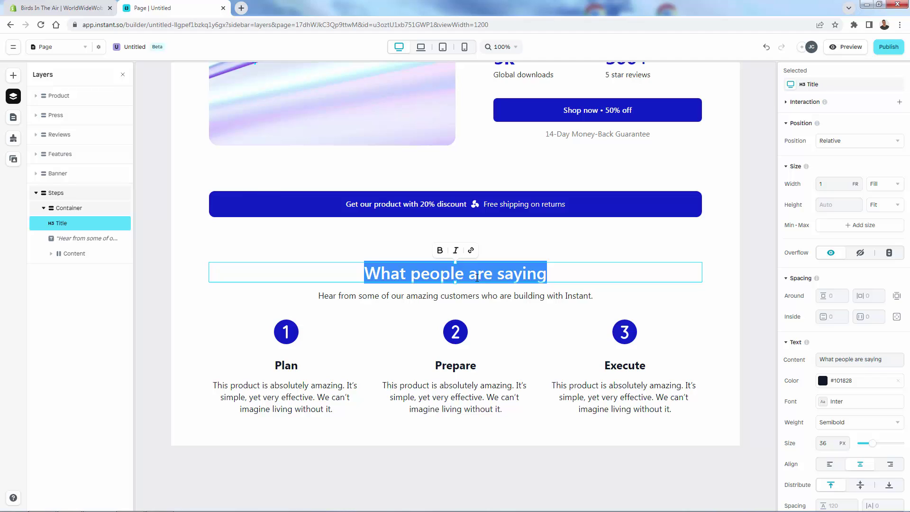
type("Key F")
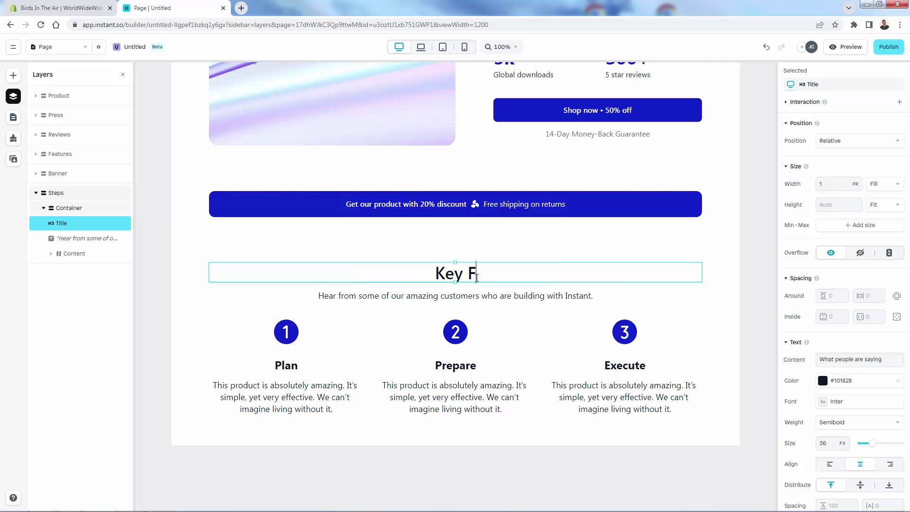
type("eatures Of This Produc")
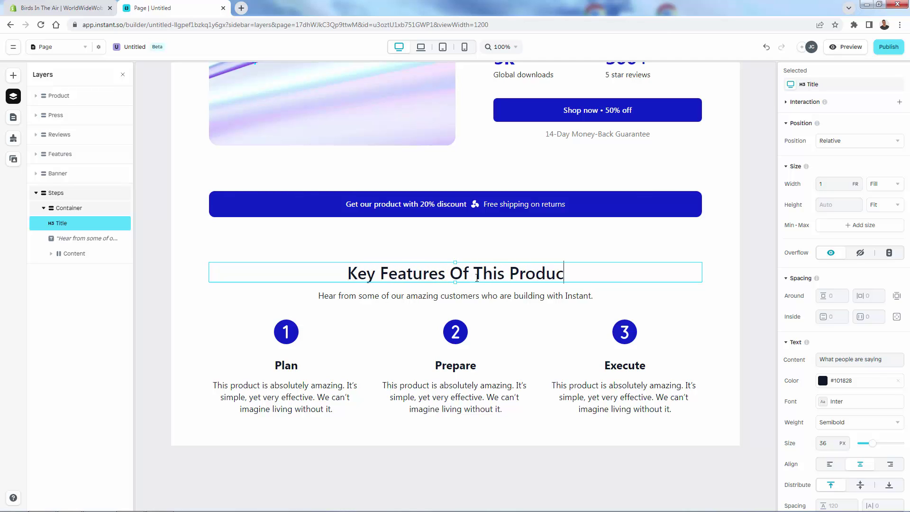
type("t")
left_click(393, 339)
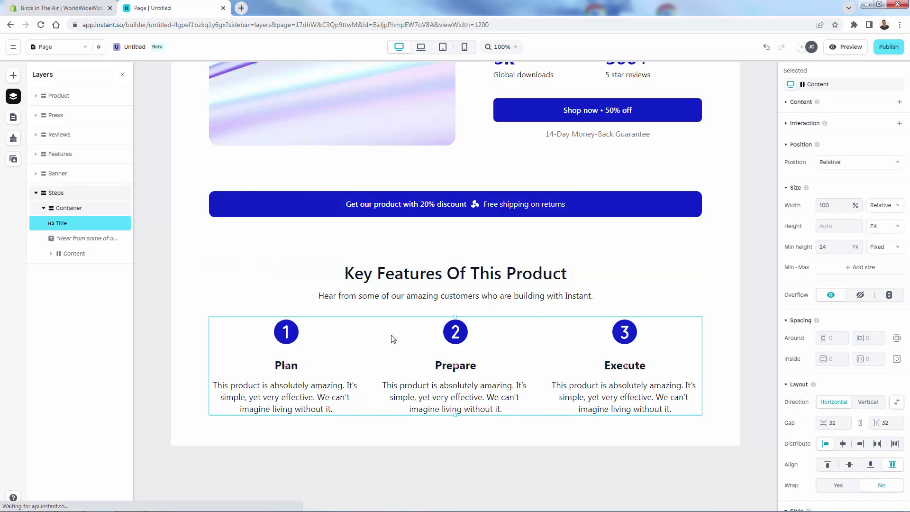
- Select the Steps section and look through the insertable elements, including the Embed options
left_click(43, 195)
left_click(13, 80)
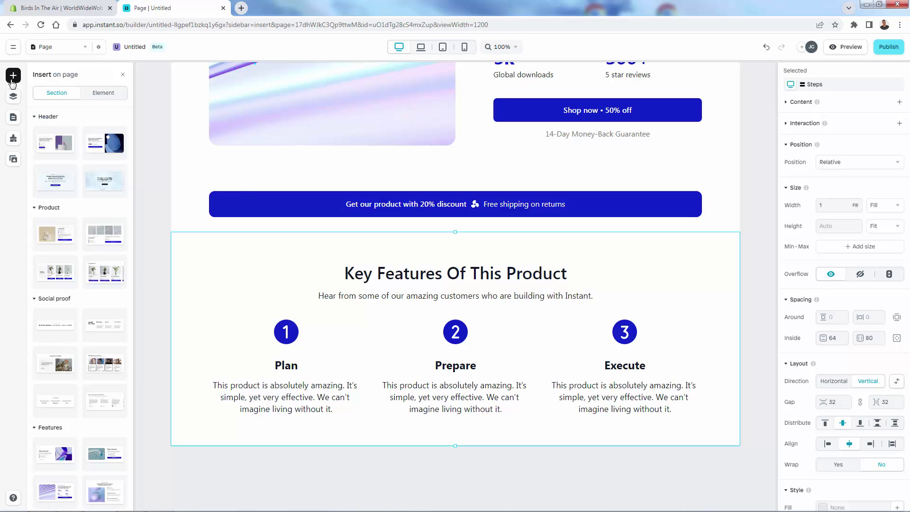
left_click(102, 93)
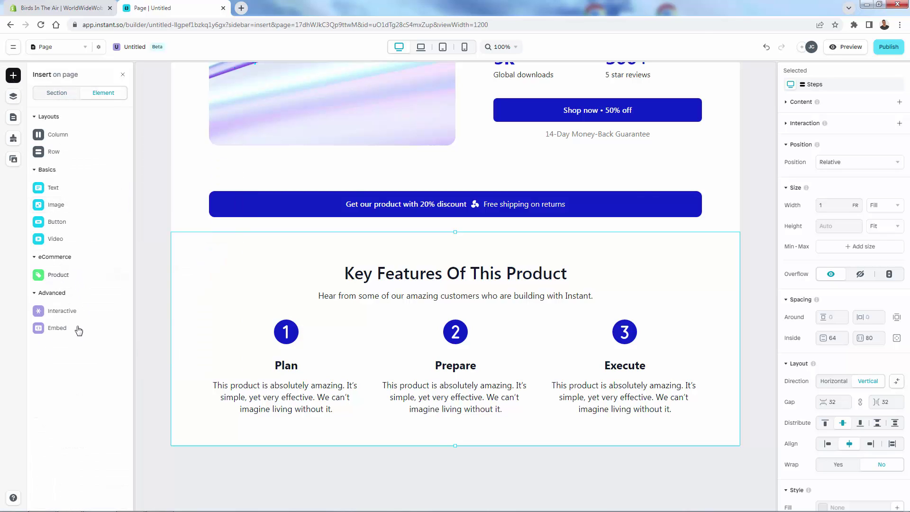
mouse_move(68, 322)
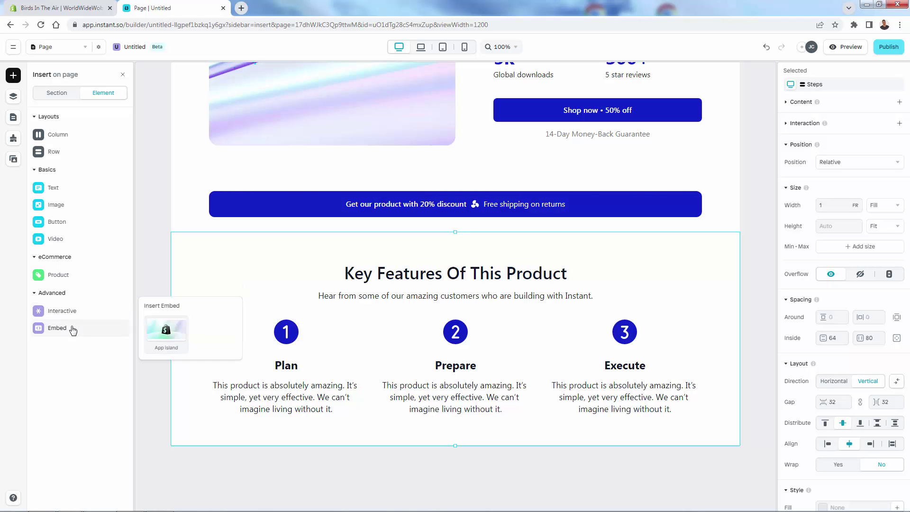
left_click(351, 394)
- Review the assembled page from the product section to the key features section and switch the canvas to the mobile view
scroll(356, 378, "up", 5)
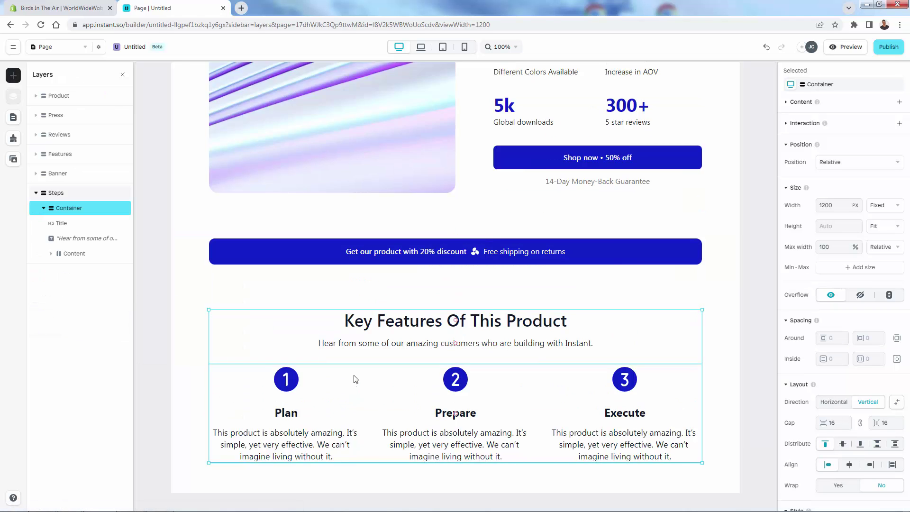
scroll(356, 378, "up", 15)
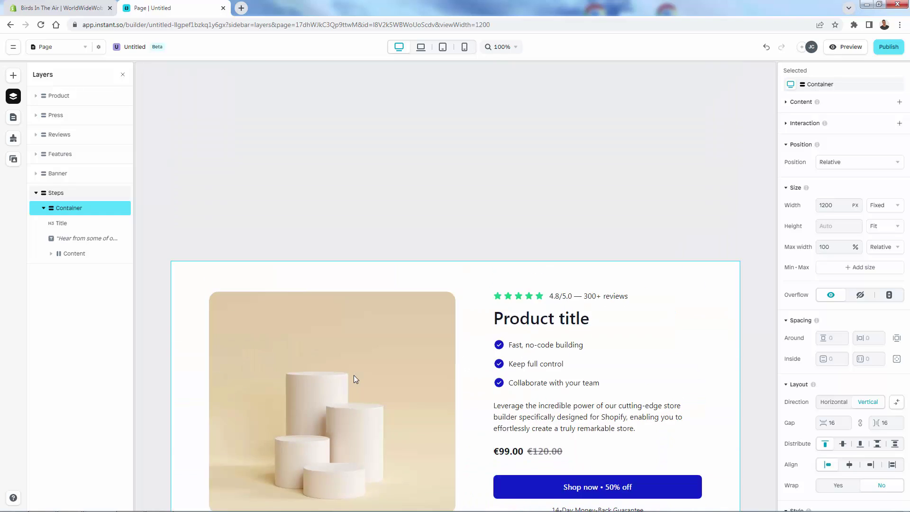
scroll(355, 378, "down", 6)
scroll(349, 345, "up", 2)
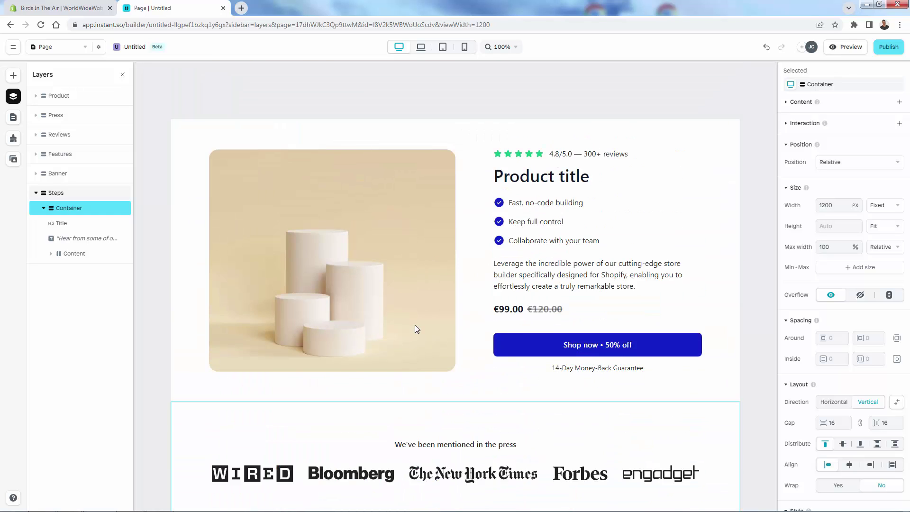
scroll(415, 325, "down", 20)
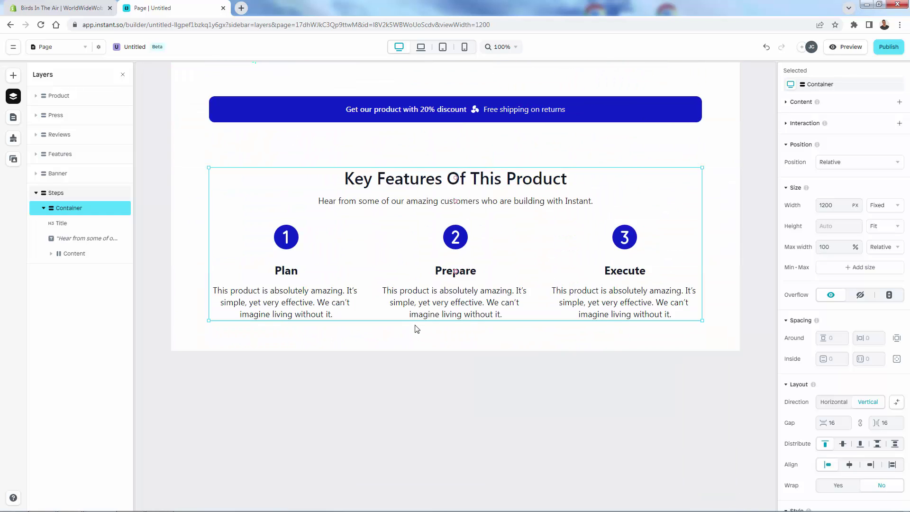
scroll(417, 328, "up", 7)
scroll(417, 329, "up", 6)
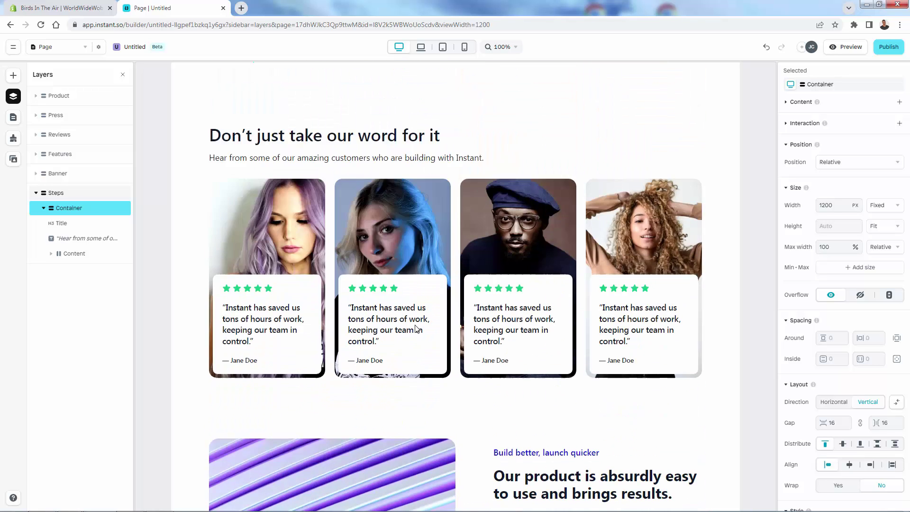
scroll(416, 328, "up", 11)
scroll(414, 325, "down", 2)
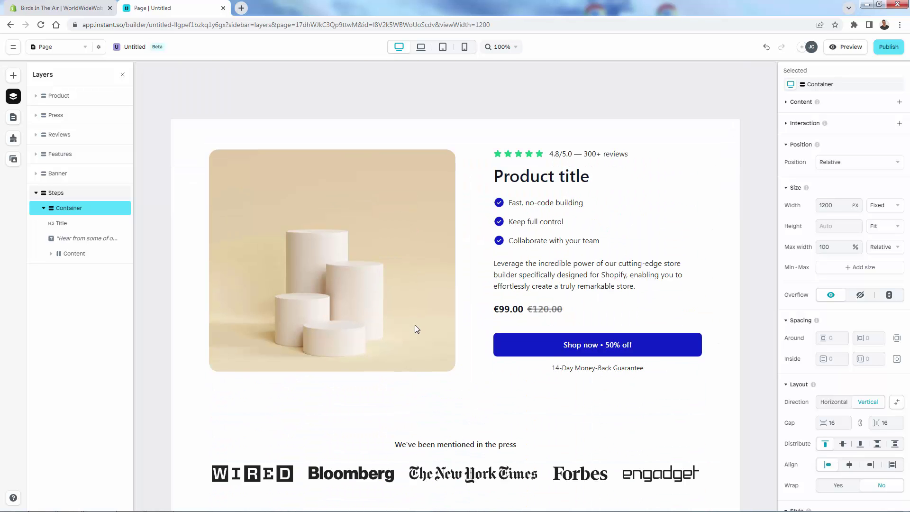
left_click(464, 47)
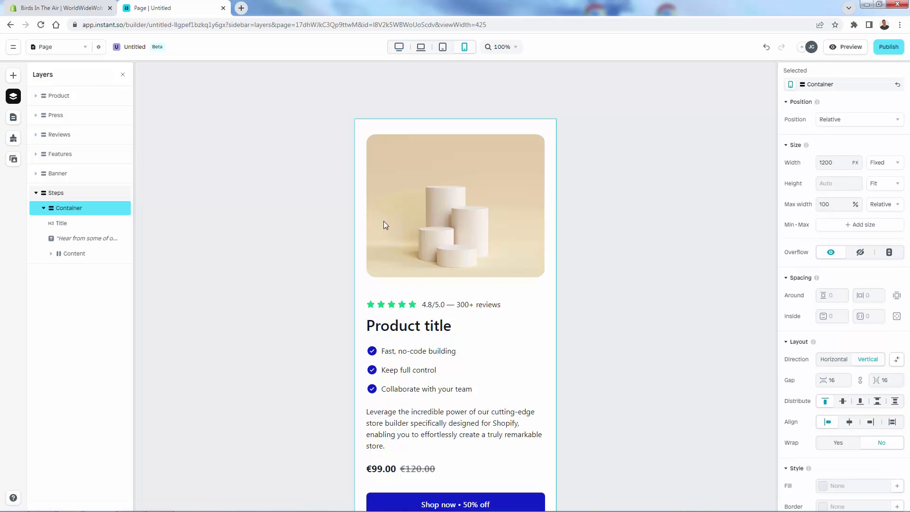
- Start publishing the page and connect the builder to the Shopify store
scroll(383, 221, "down", 5)
scroll(383, 221, "down", 20)
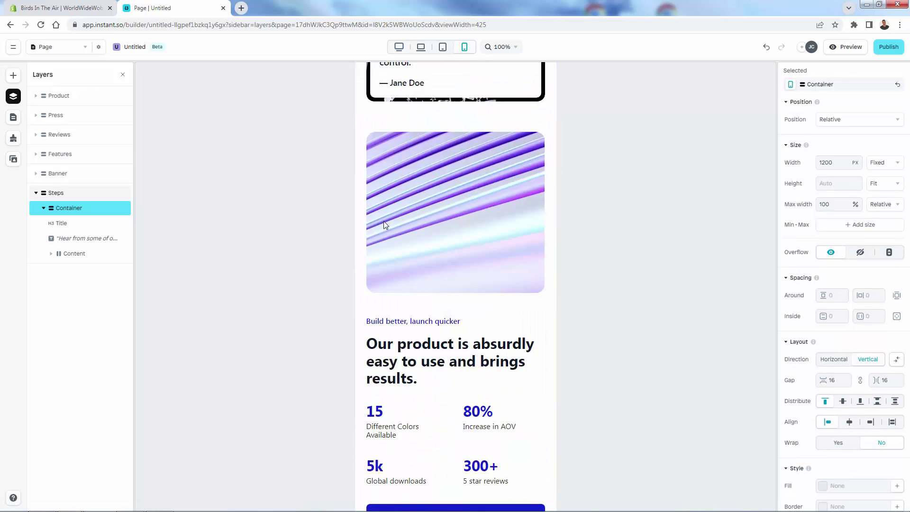
scroll(383, 221, "down", 7)
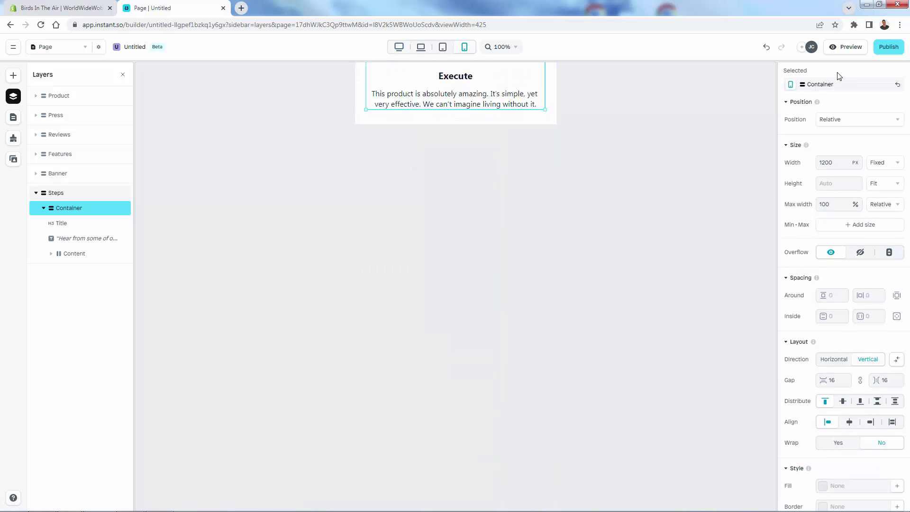
left_click(885, 48)
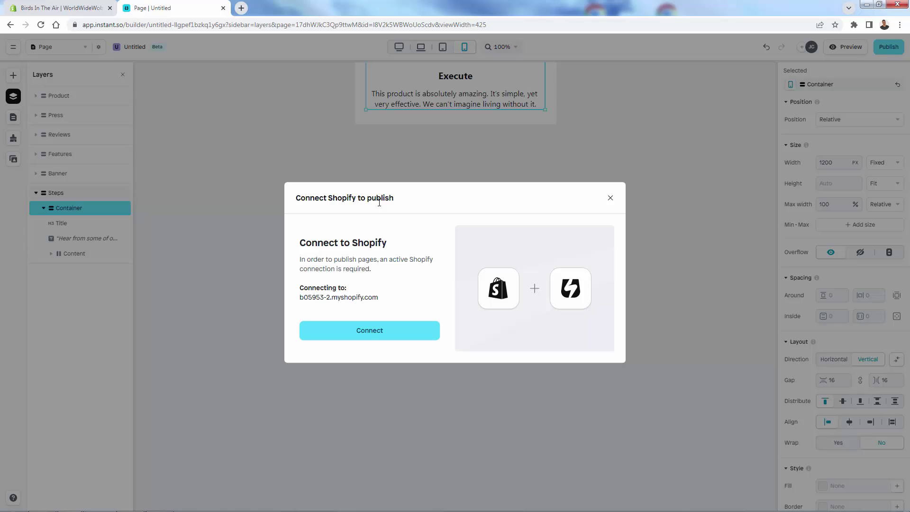
left_click(378, 332)
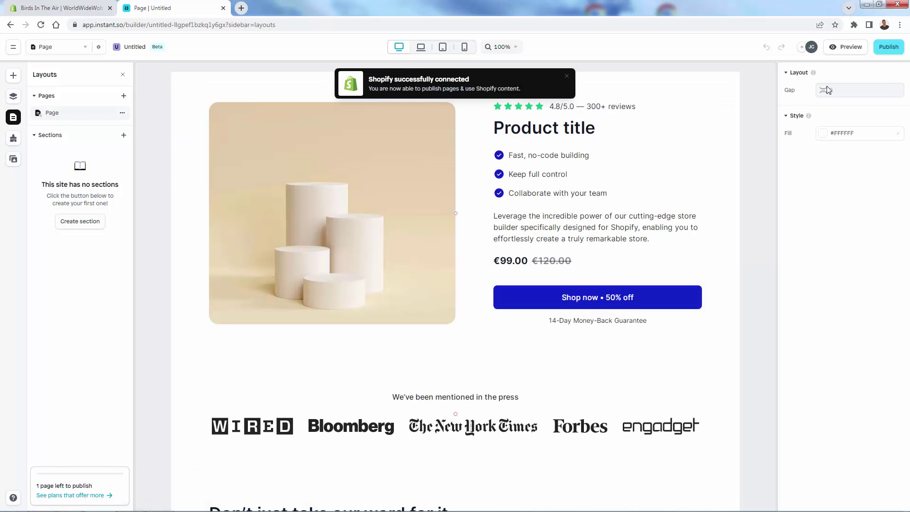
- Publish the page to the connected Shopify store and open its live version
left_click(890, 51)
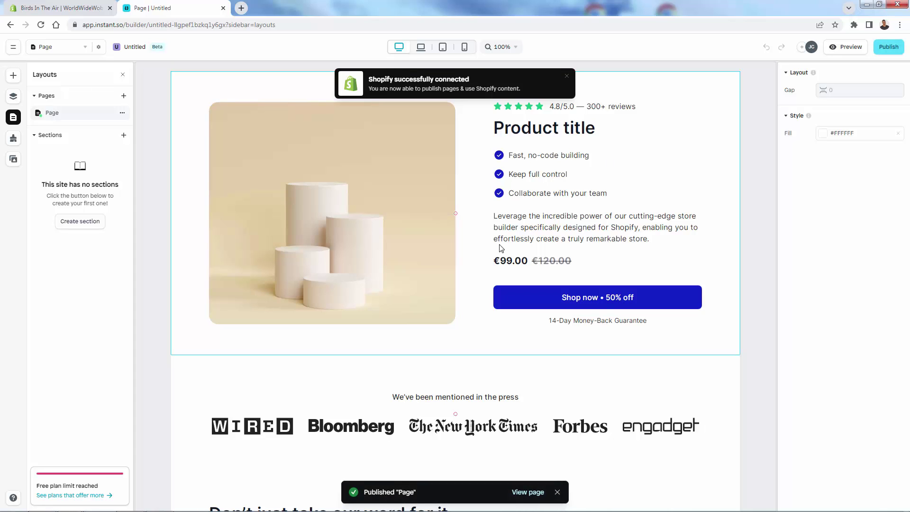
left_click(532, 495)
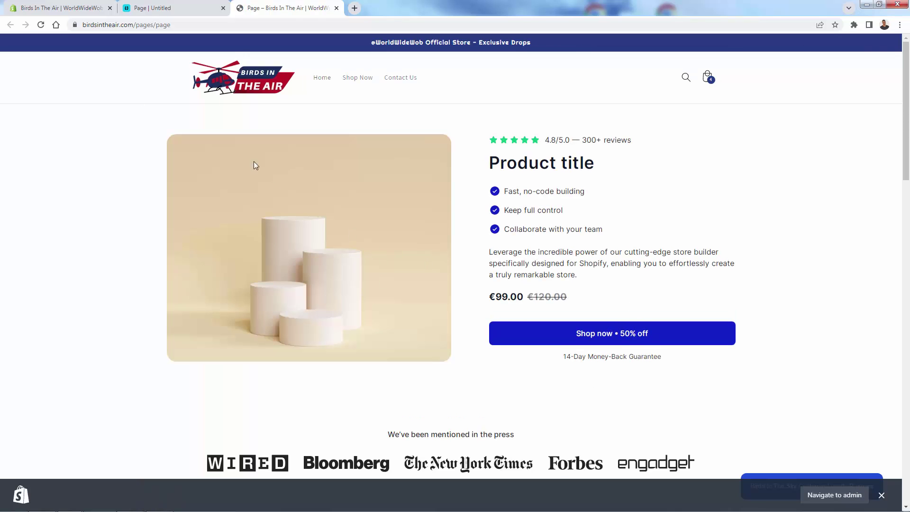
- Open the store's home page in a separate tab and compare its header and layout with the published page
right_click(246, 95)
left_click(260, 101)
left_click(353, 4)
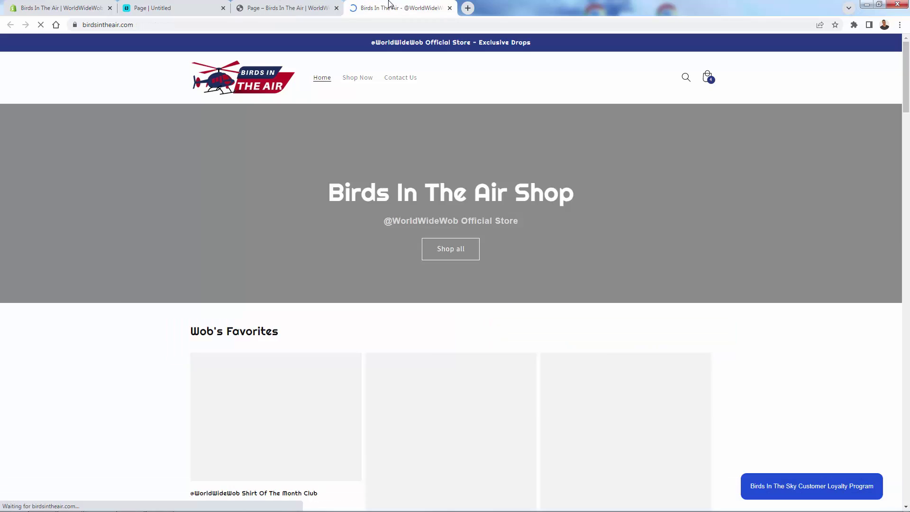
scroll(484, 193, "down", 9)
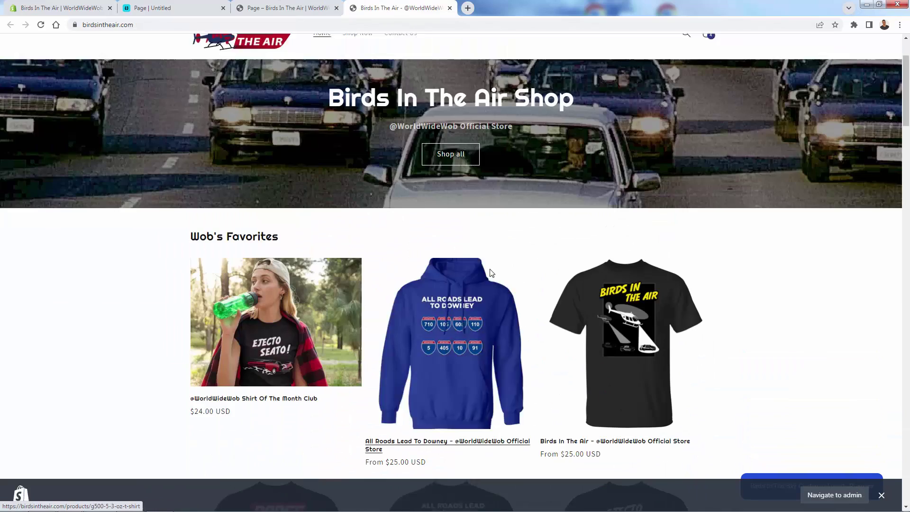
key("ctrl+shift+Tab")
scroll(320, 278, "down", 12)
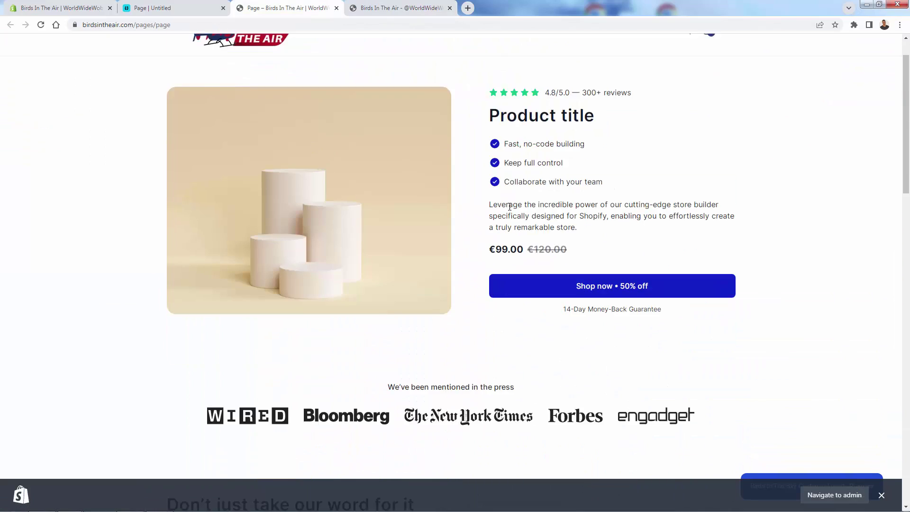
scroll(493, 191, "up", 15)
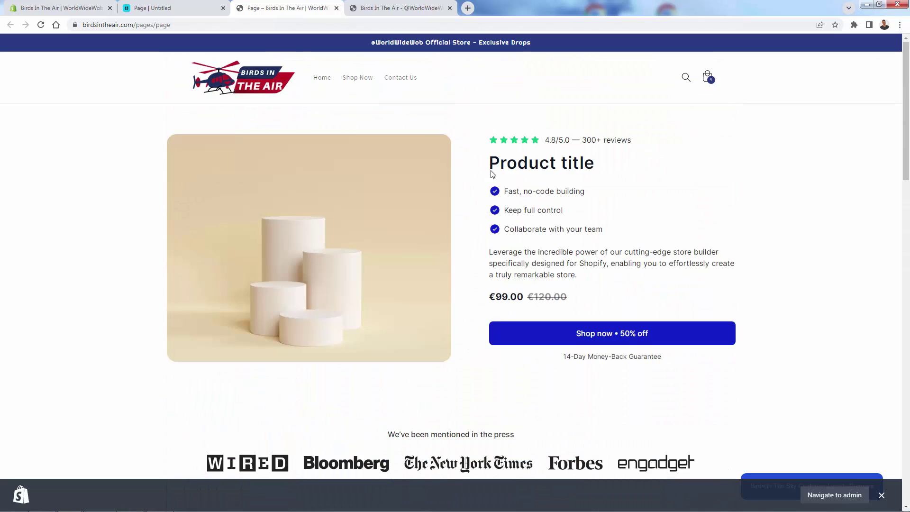
- Open the All Roads Lead To Downey product page and examine its title, options and product images
middle_click(354, 88)
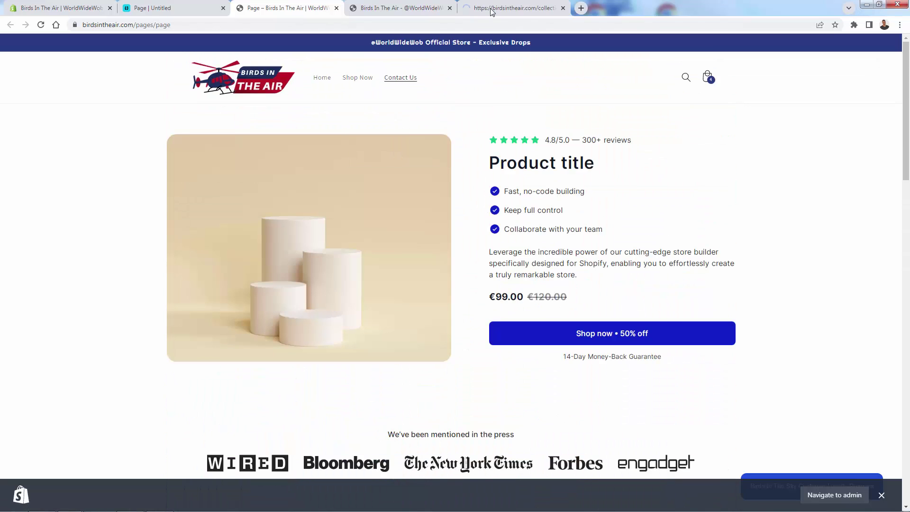
left_click(465, 6)
left_click_drag(465, 5, 356, 7)
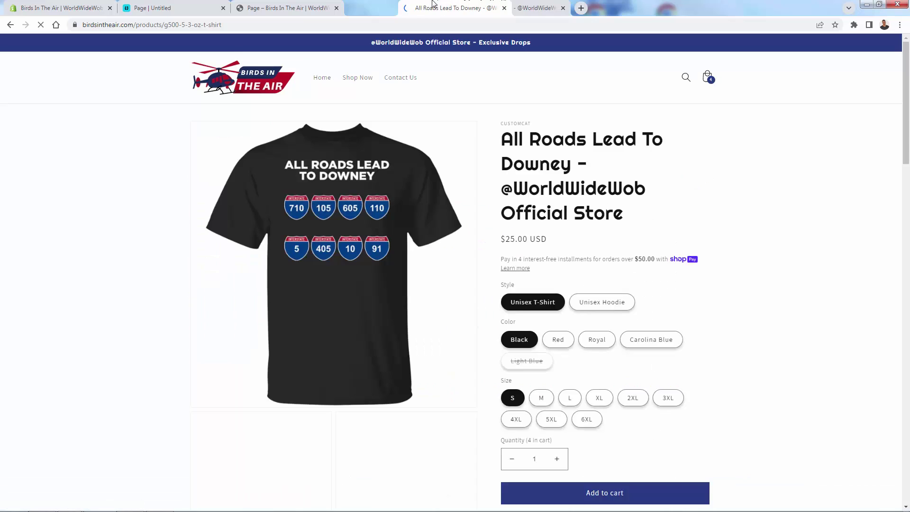
left_click_drag(502, 137, 573, 171)
left_click(573, 175)
scroll(573, 174, "down", 2)
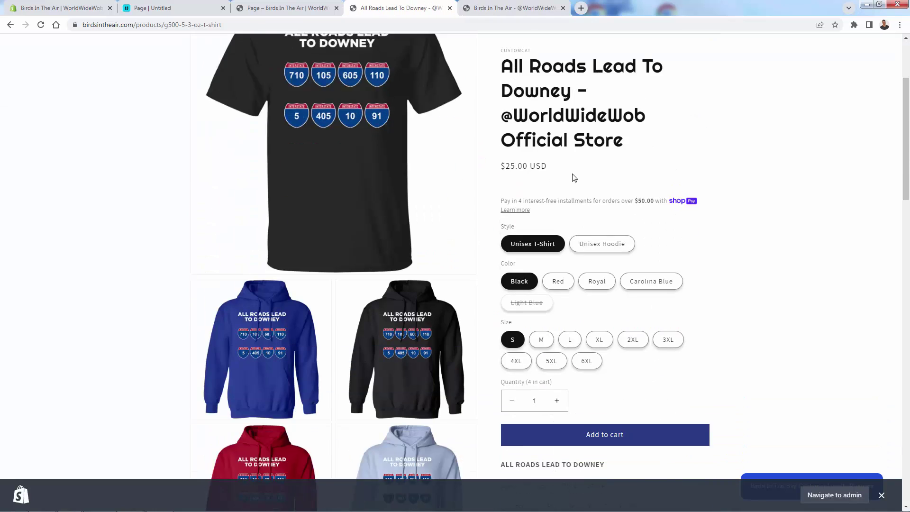
scroll(574, 174, "up", 2)
- Go back to the published page and review it from the product section down to the store footer
left_click(245, 3)
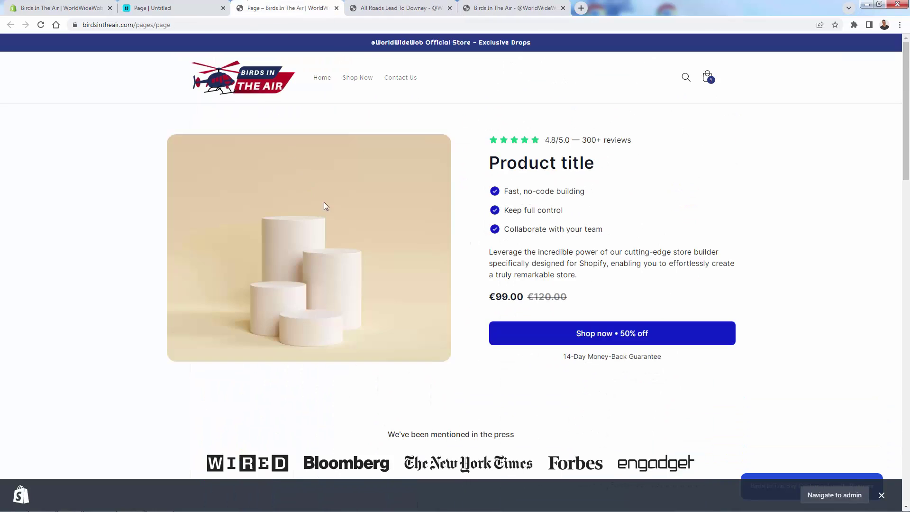
scroll(356, 244, "down", 15)
scroll(357, 244, "down", 6)
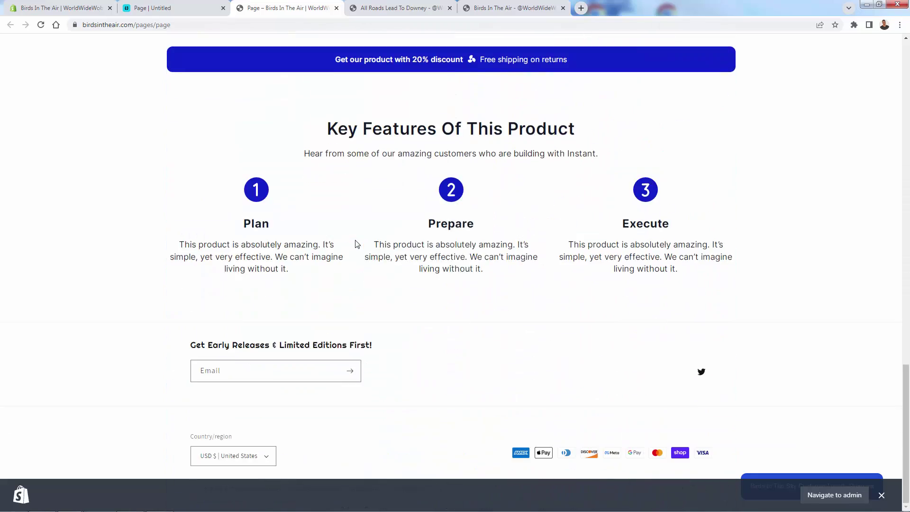
scroll(357, 245, "up", 20)
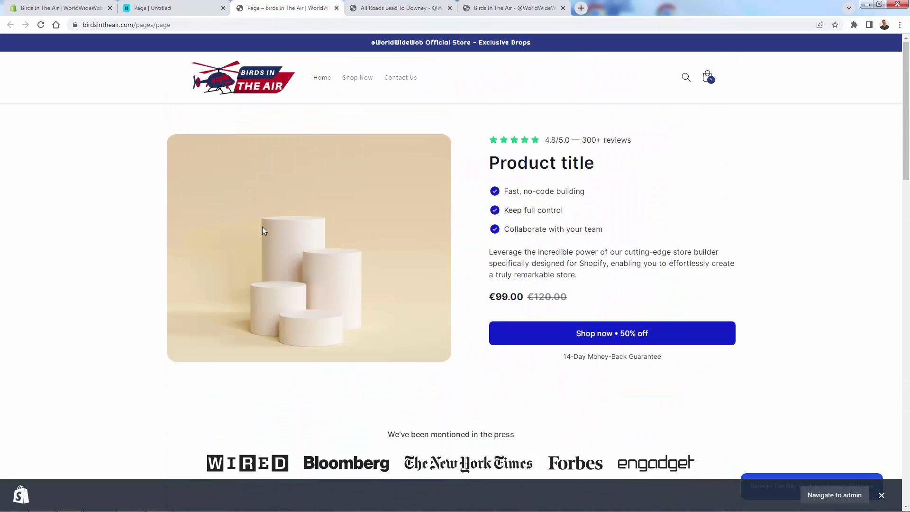
- Compare the full All Roads Lead To Downey product page with the published page's product section
left_click(427, 5)
scroll(405, 294, "down", 15)
scroll(405, 294, "up", 9)
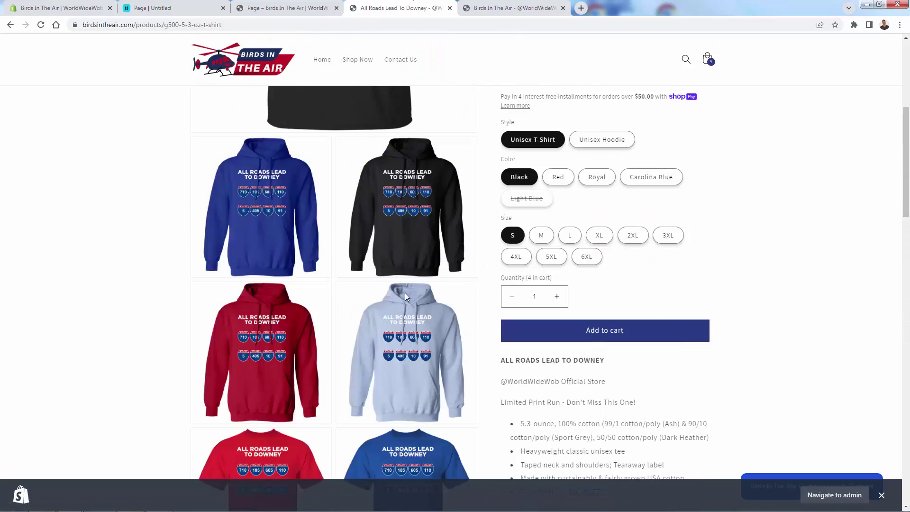
scroll(405, 294, "up", 6)
left_click(284, 7)
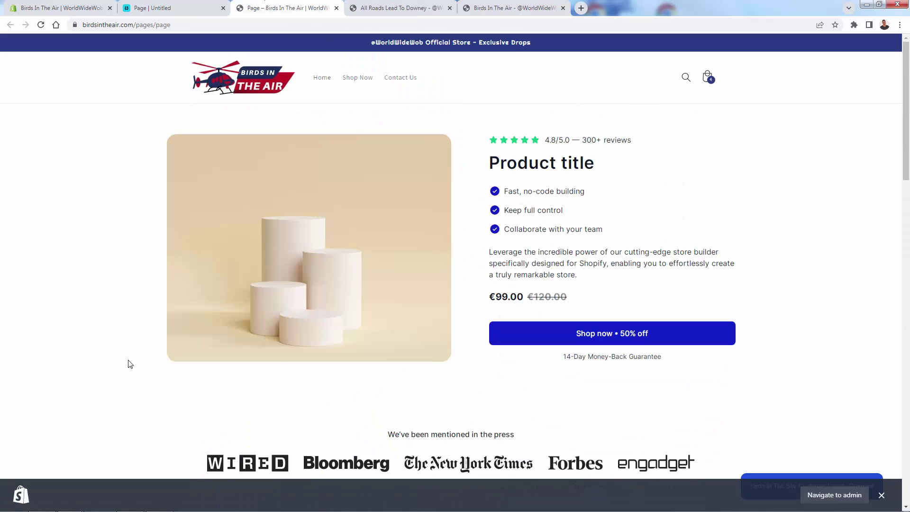
scroll(130, 364, "down", 1)
scroll(130, 364, "up", 1)
- Switch to the Instant builder and add a blue #0027CB color style and a default text style to the brand styles
left_click(175, 3)
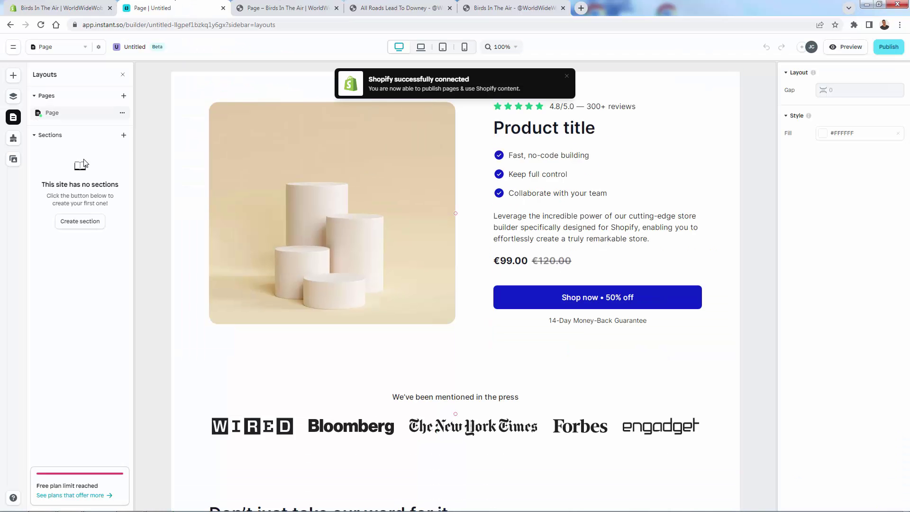
left_click(14, 100)
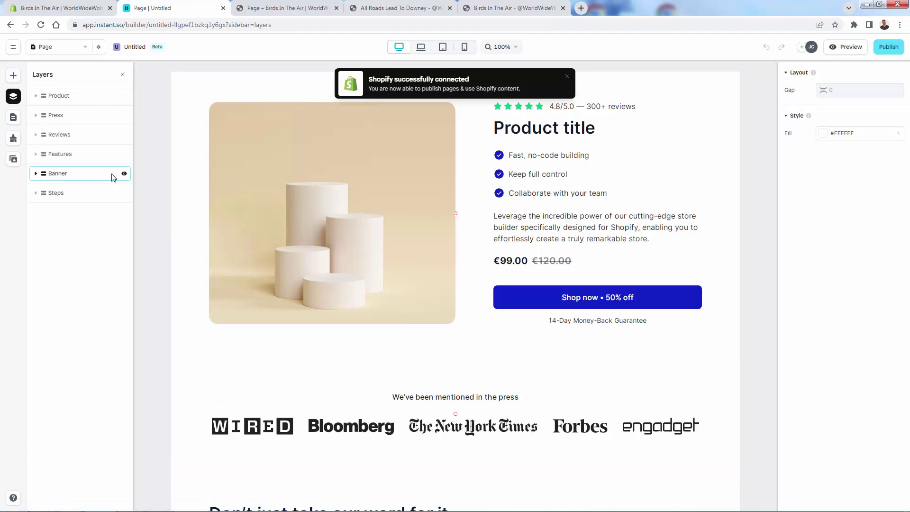
left_click(14, 137)
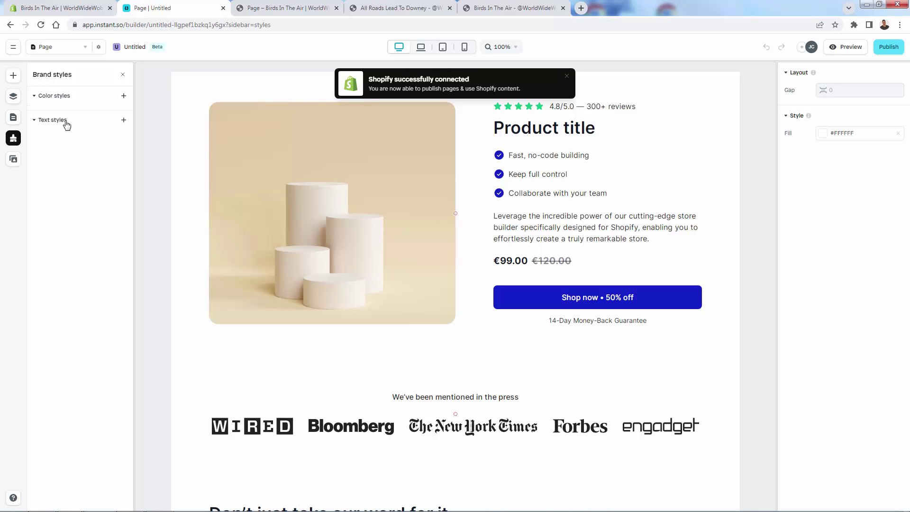
left_click(124, 97)
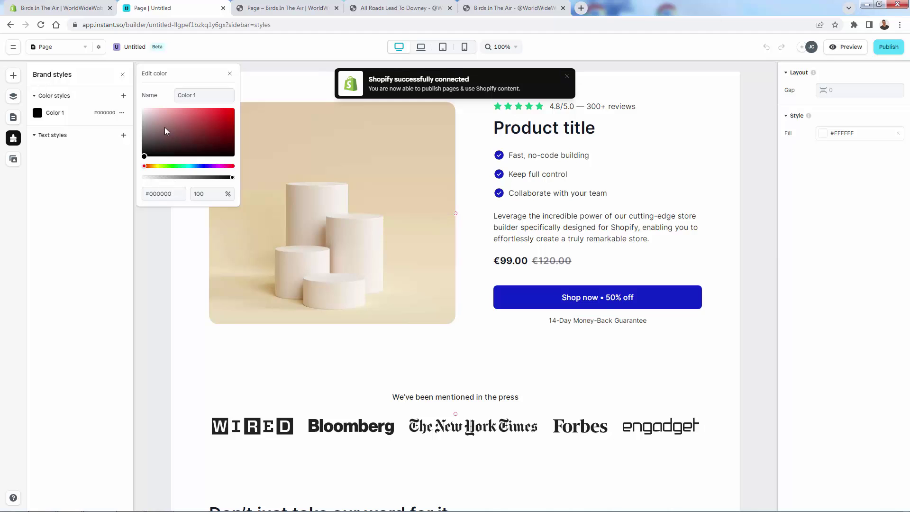
left_click(200, 165)
left_click(106, 154)
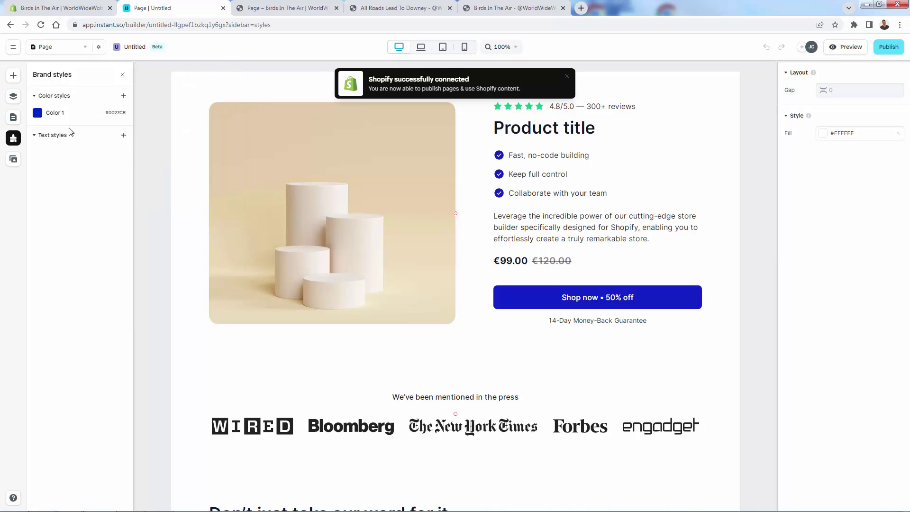
left_click(124, 136)
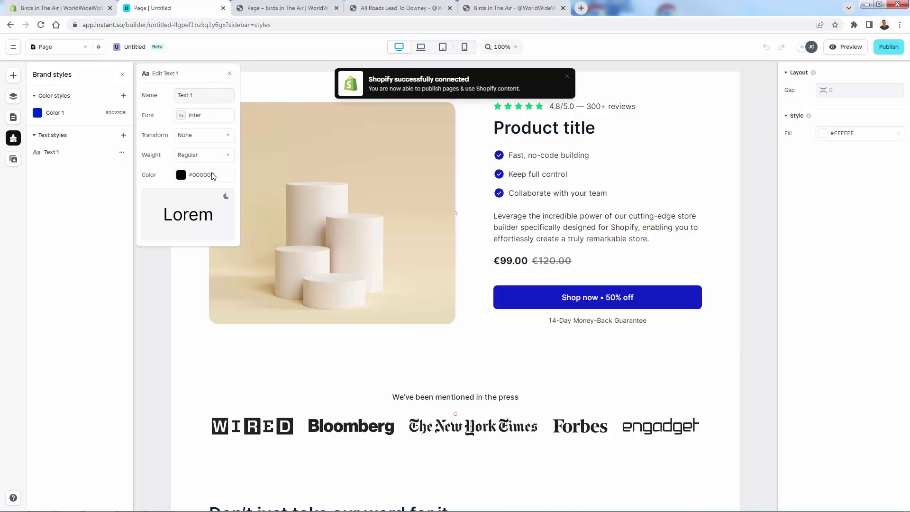
left_click(230, 75)
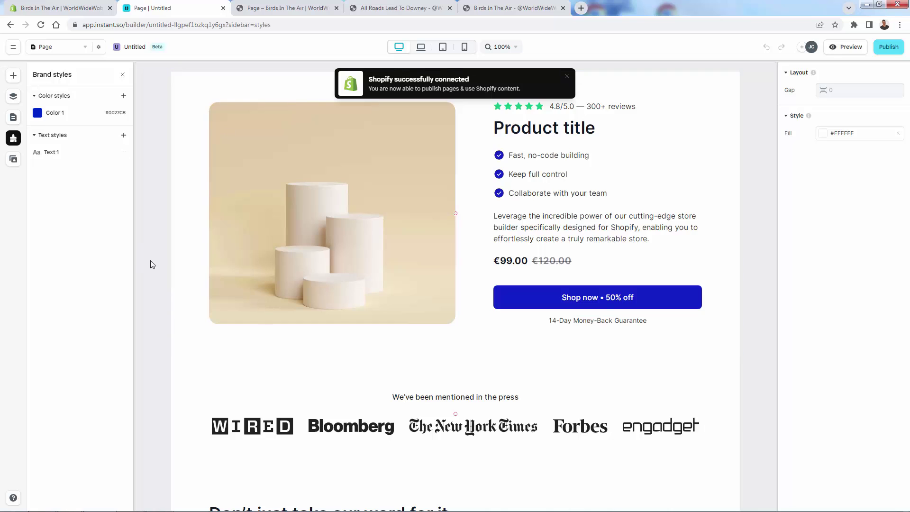
- Publish the page again from the builder
scroll(195, 266, "down", 10)
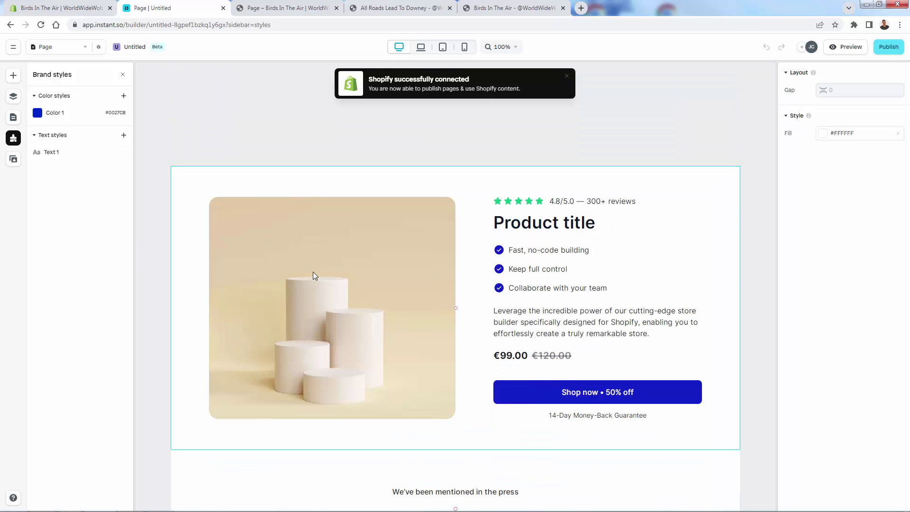
scroll(448, 166, "up", 1)
scroll(398, 203, "up", 1)
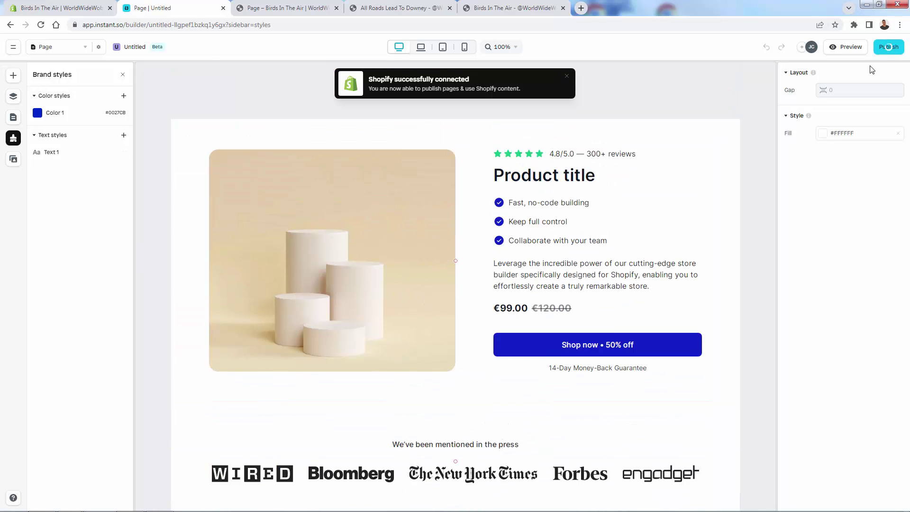
left_click(877, 46)
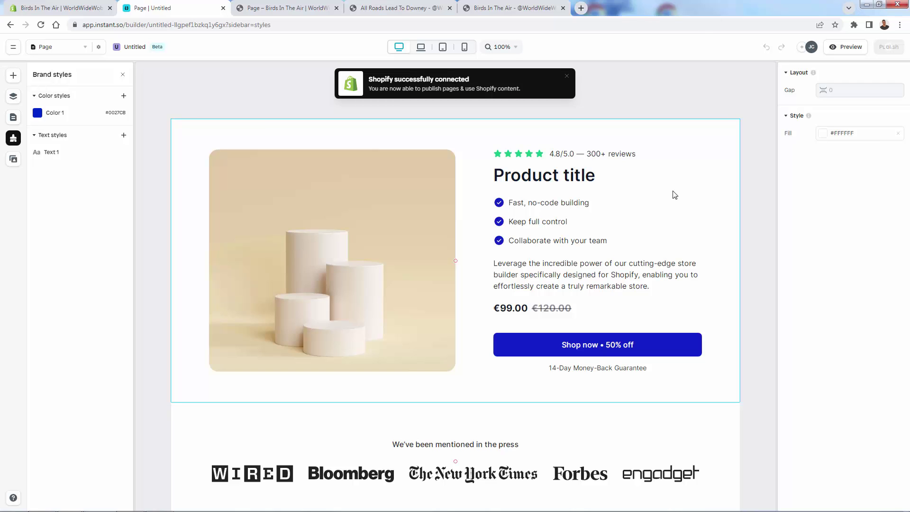